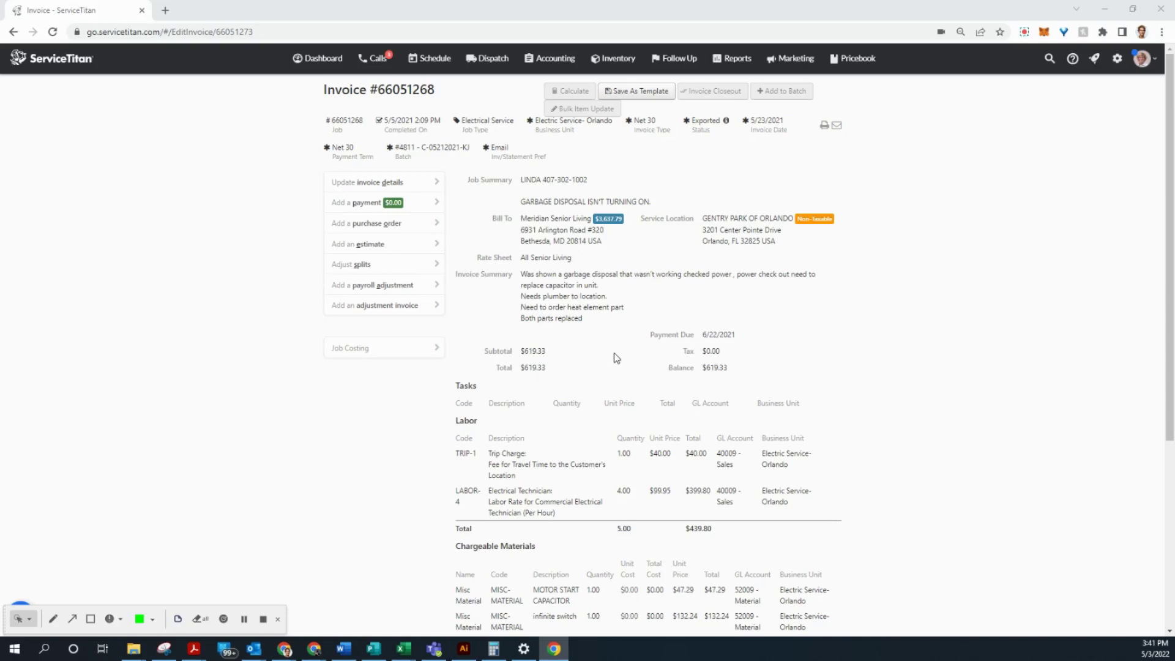
Open the job in a new tab and create a new adjustment invoice.
{"action": "scroll", "coordinate": [529, 566], "scroll_direction": "down", "scroll_amount": 2}
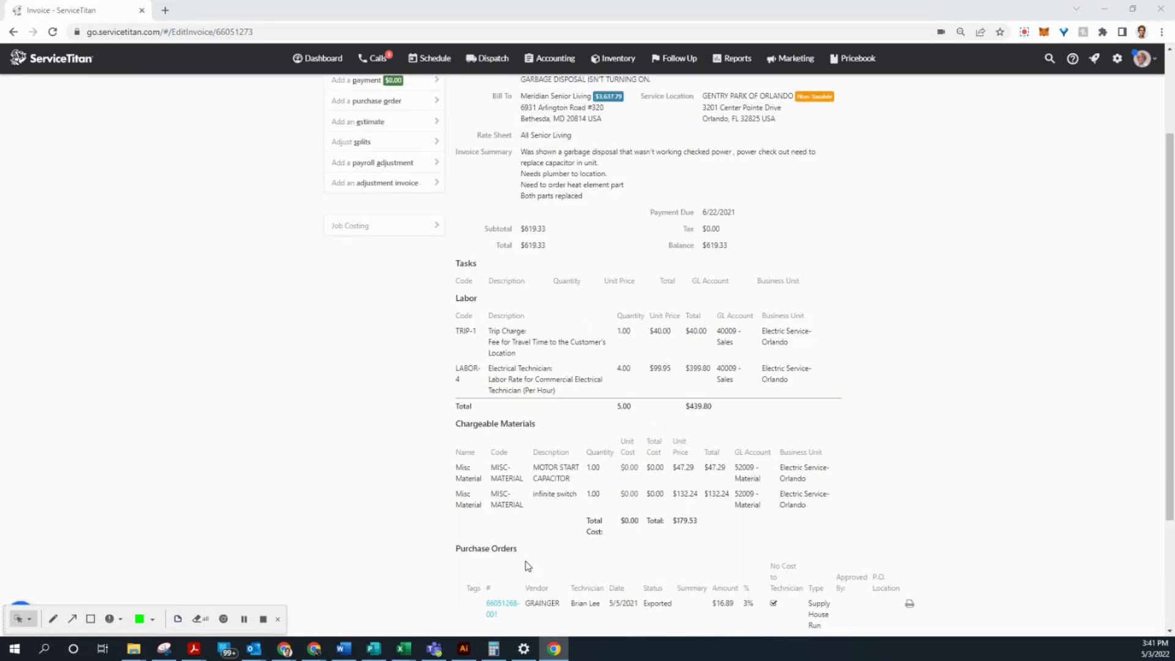
{"action": "scroll", "coordinate": [558, 562], "scroll_direction": "up", "scroll_amount": 2}
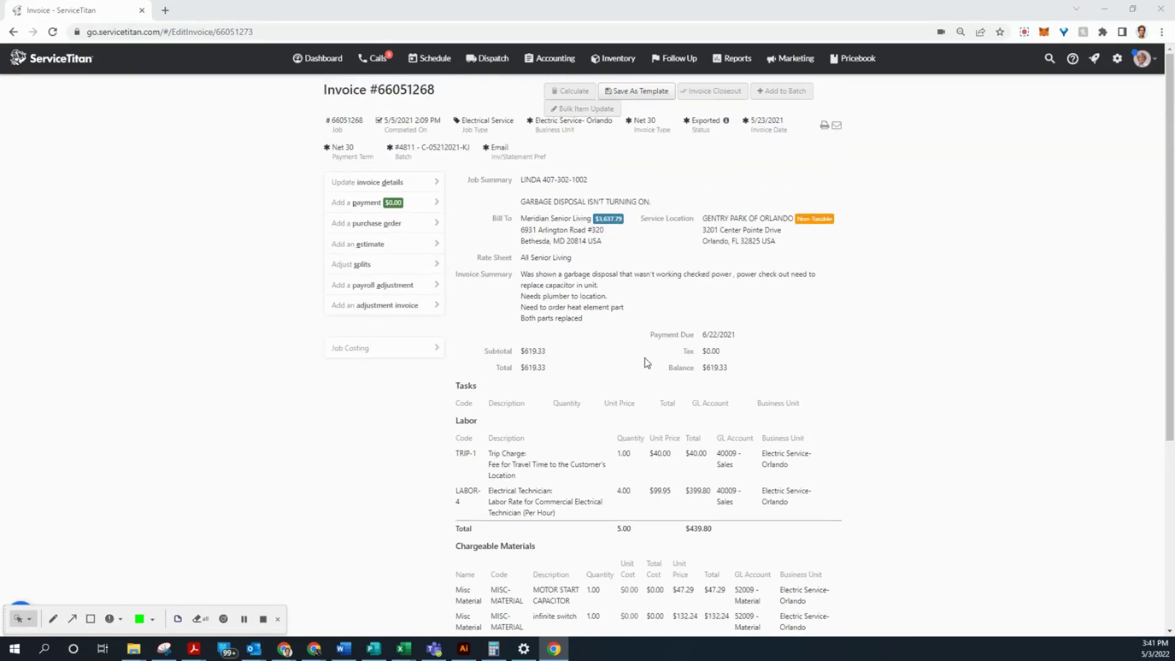
{"action": "right_click", "coordinate": [352, 124]}
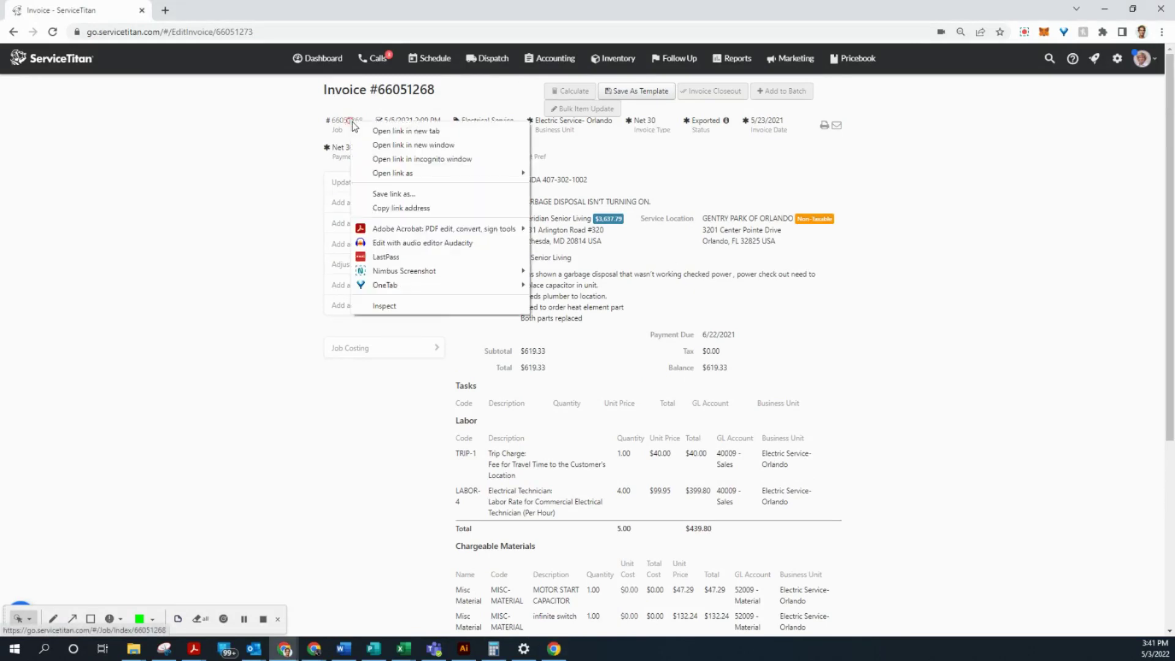
{"action": "left_click", "coordinate": [376, 130]}
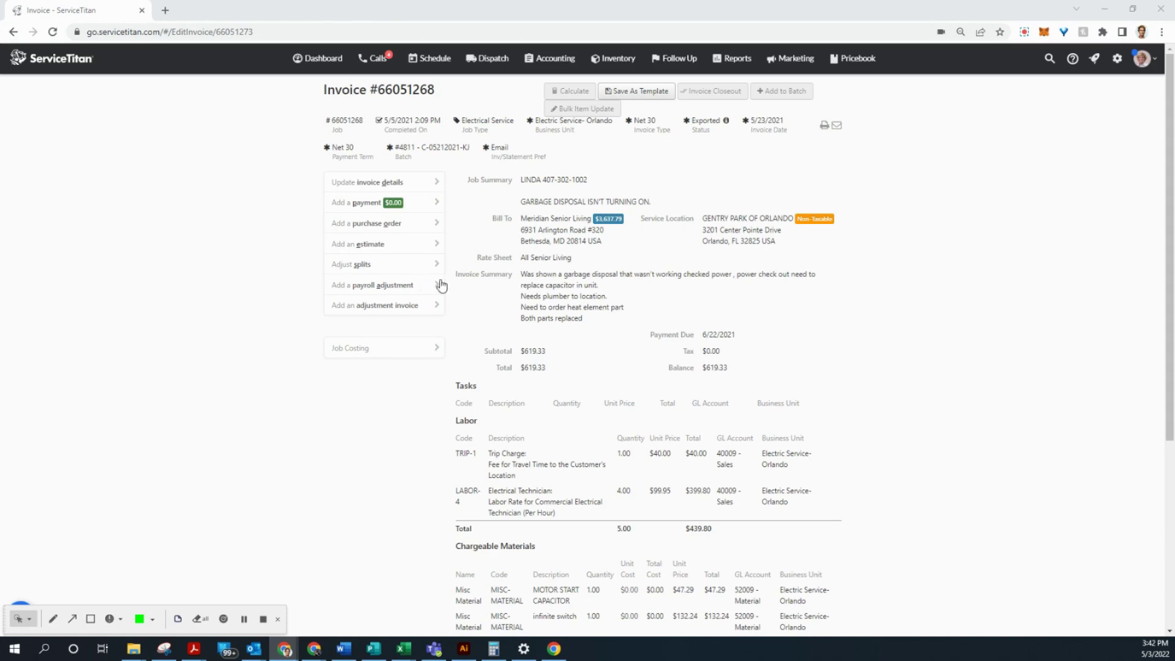
{"action": "left_click", "coordinate": [397, 307]}
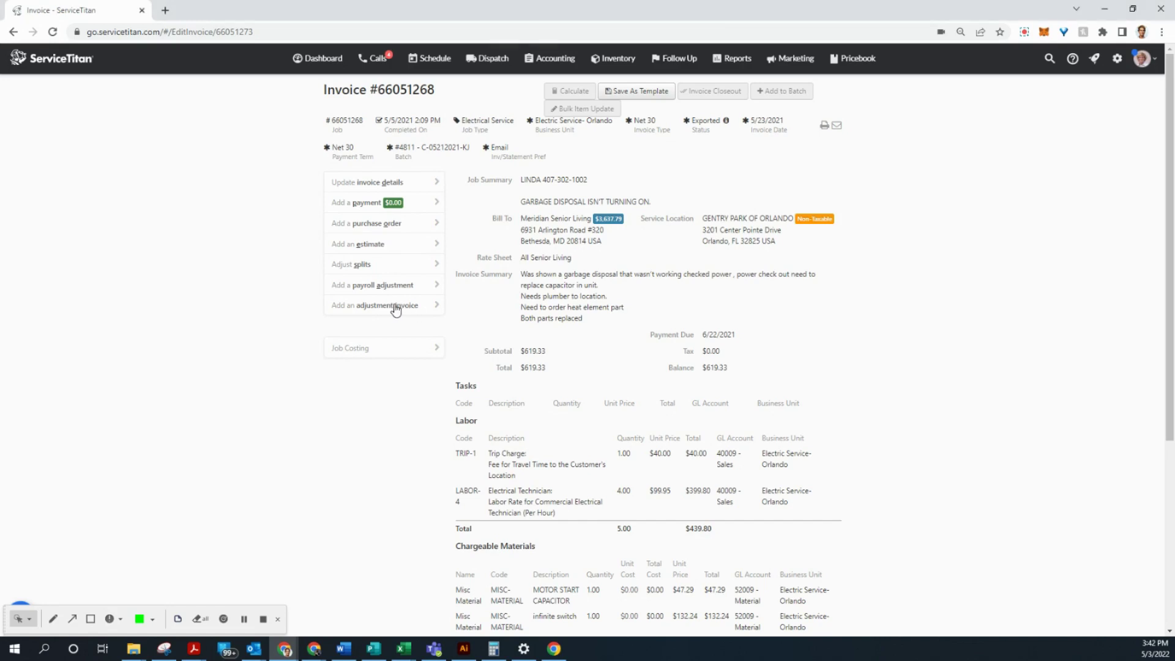
{"action": "left_click", "coordinate": [654, 99]}
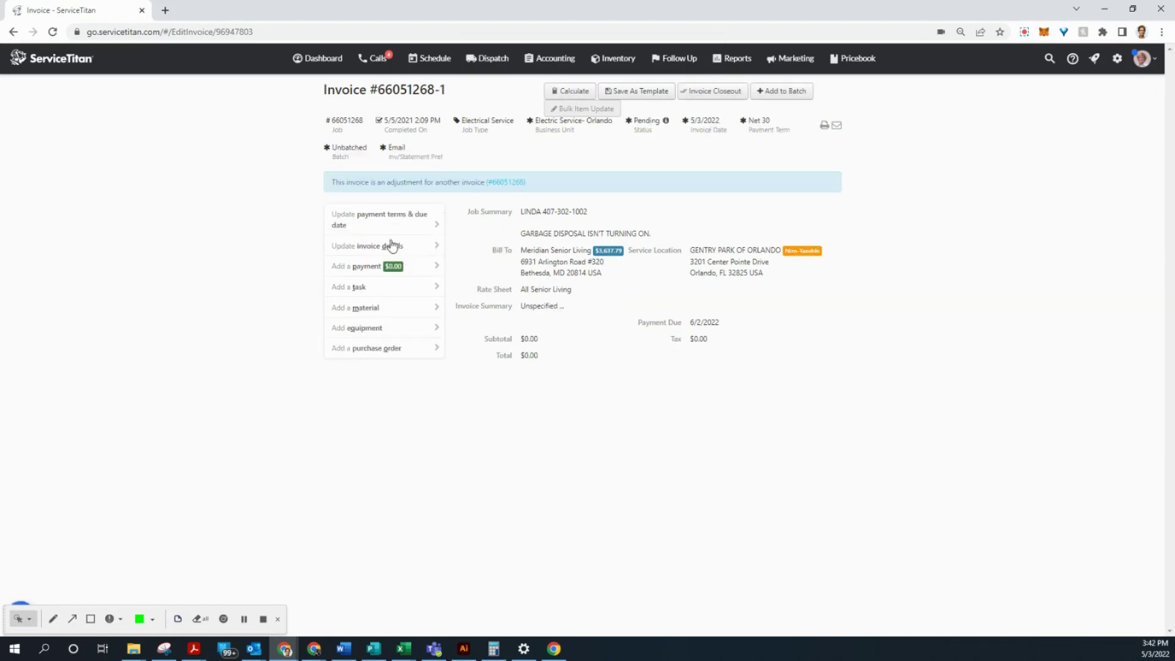
Set the invoice type to COD with summary 'INVOICE ADJUSTMENT', copy that text, and save.
{"action": "left_click", "coordinate": [550, 256]}
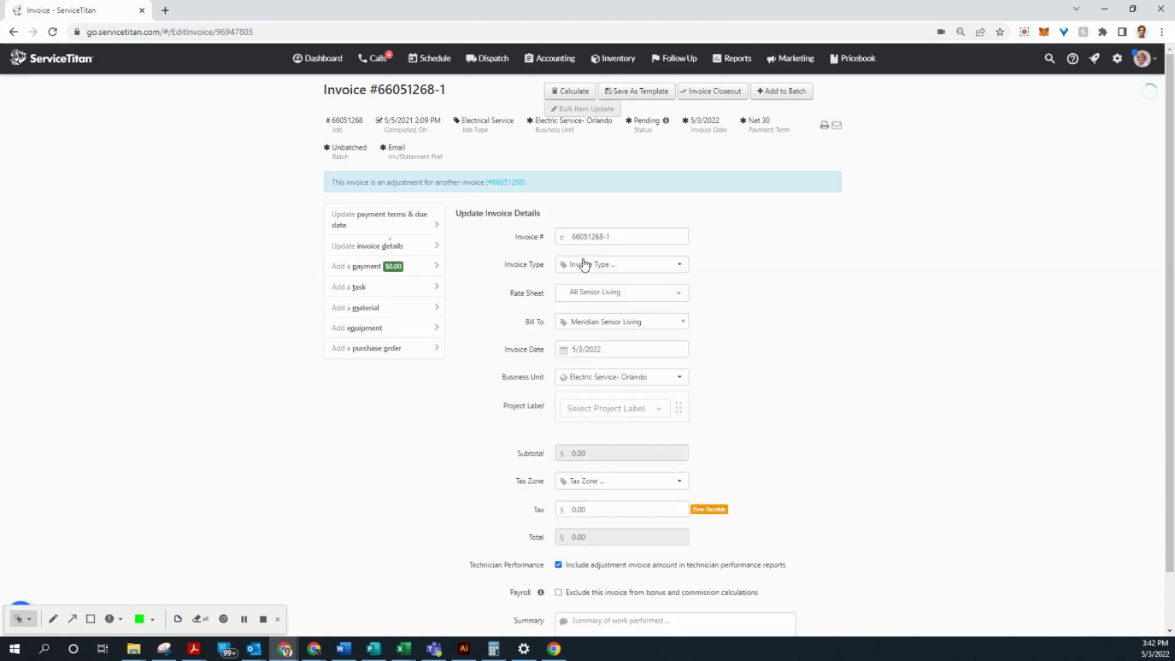
{"action": "left_click", "coordinate": [621, 265]}
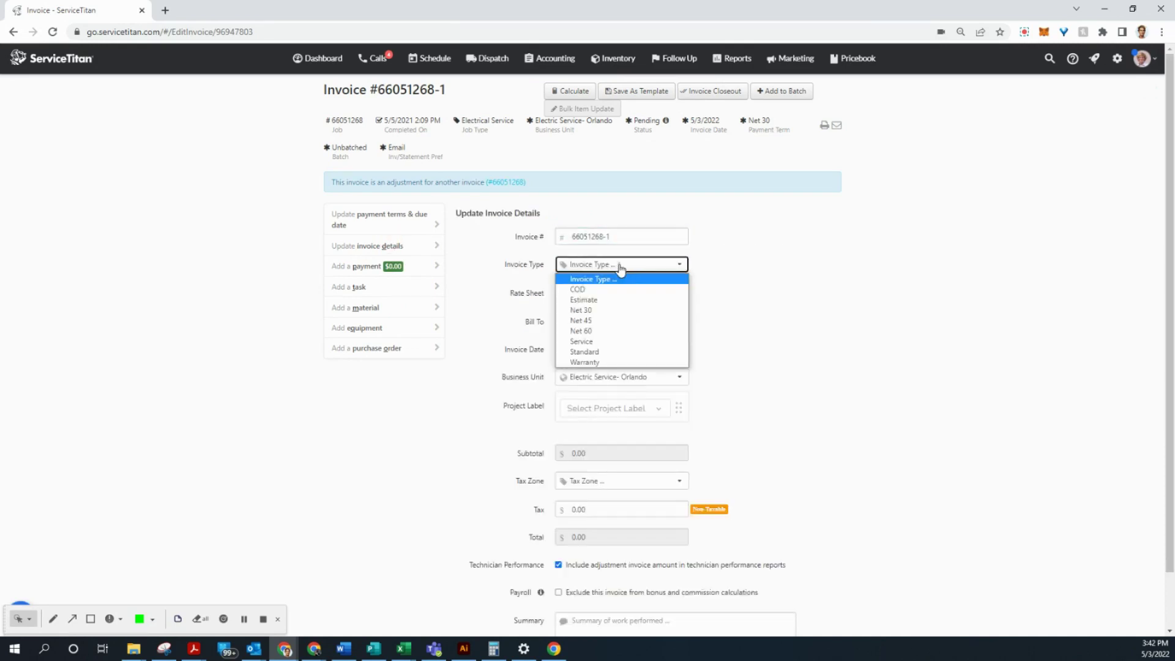
{"action": "left_click", "coordinate": [629, 299]}
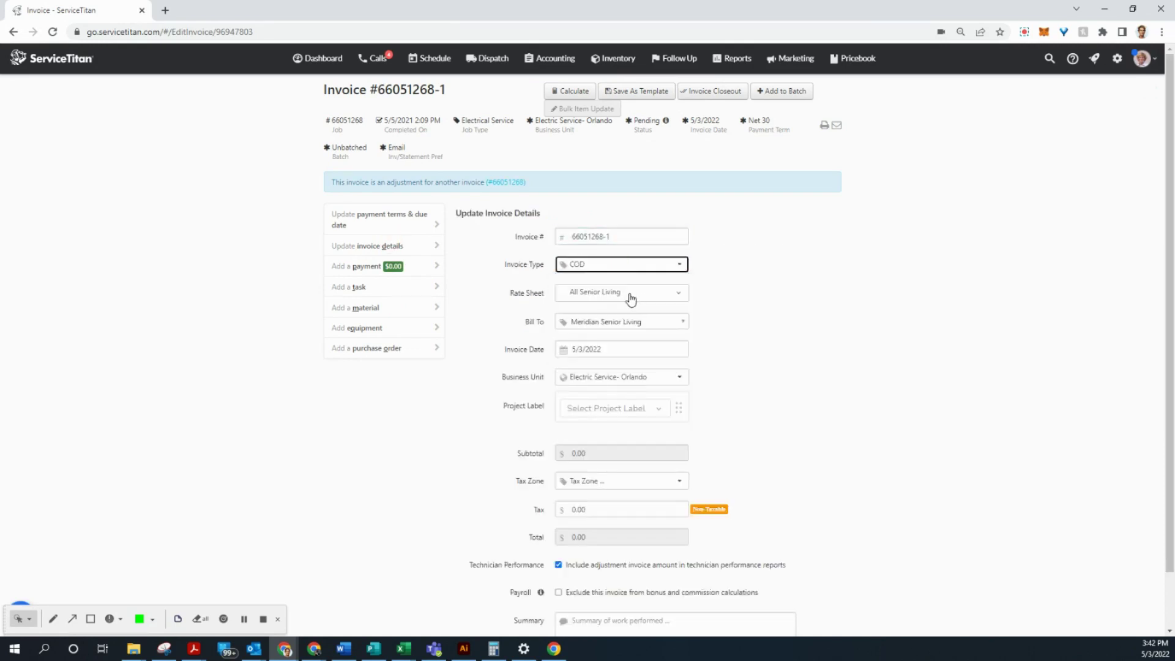
{"action": "scroll", "coordinate": [520, 551], "scroll_direction": "down", "scroll_amount": 1}
{"action": "left_click", "coordinate": [616, 564]}
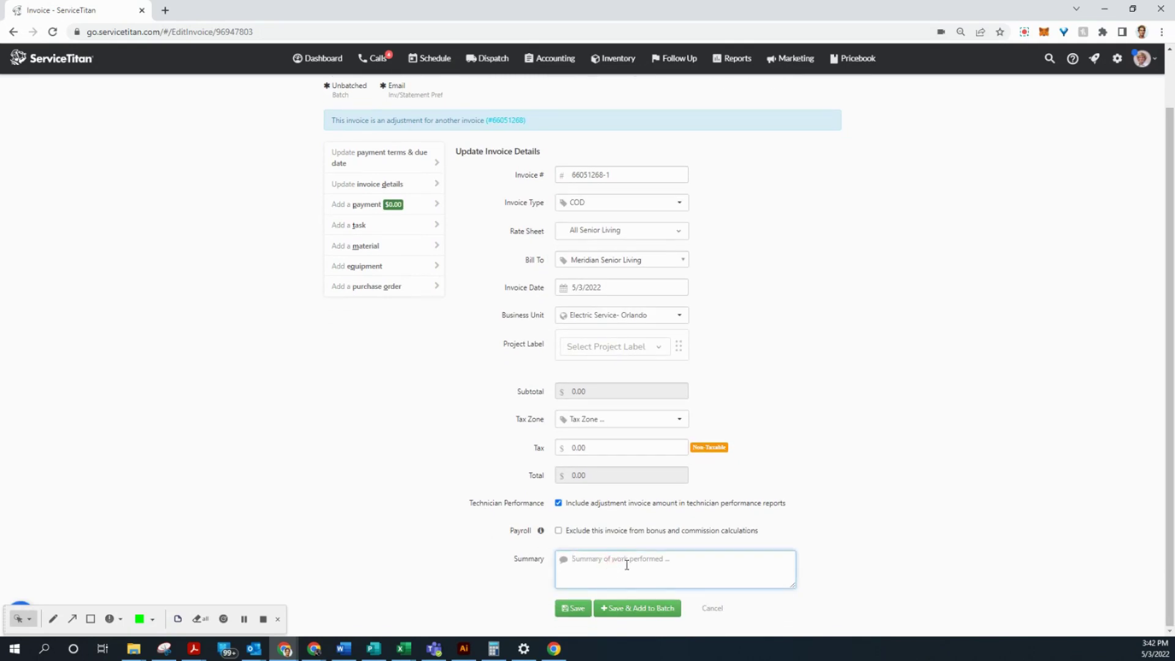
{"action": "type", "text": "INVOICE ADJUSTMENT -per Jon F."}
{"action": "left_click_drag", "start_coordinate": [645, 557], "coordinate": [538, 557]}
{"action": "key", "text": "ctrl+c"}
{"action": "left_click", "coordinate": [574, 610]}
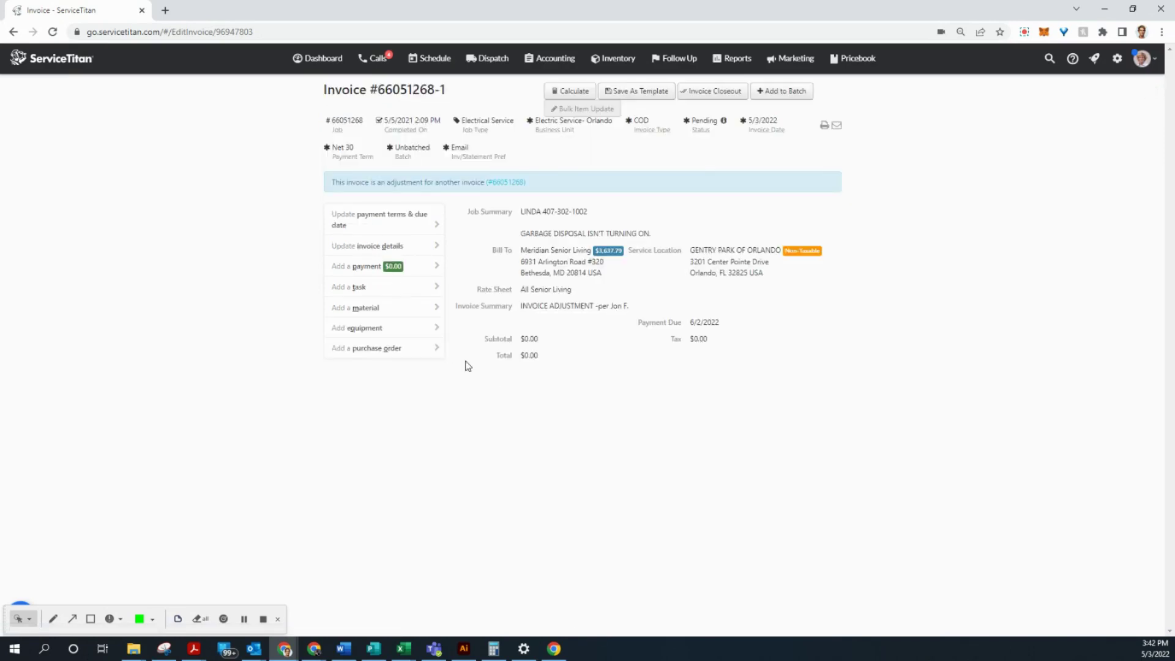
Add a TRIP-1 trip charge described INVOICE ADJUSTMENT with unit price -$40.00.
{"action": "left_click", "coordinate": [385, 295]}
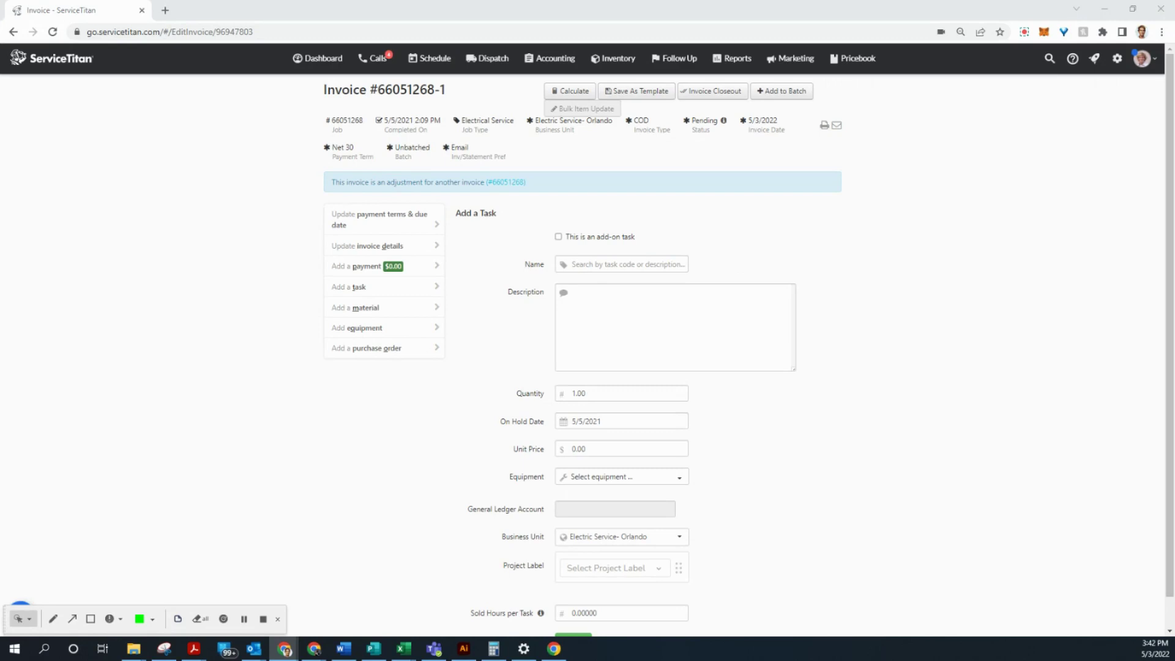
{"action": "left_click", "coordinate": [591, 272]}
{"action": "type", "text": "trip-1"}
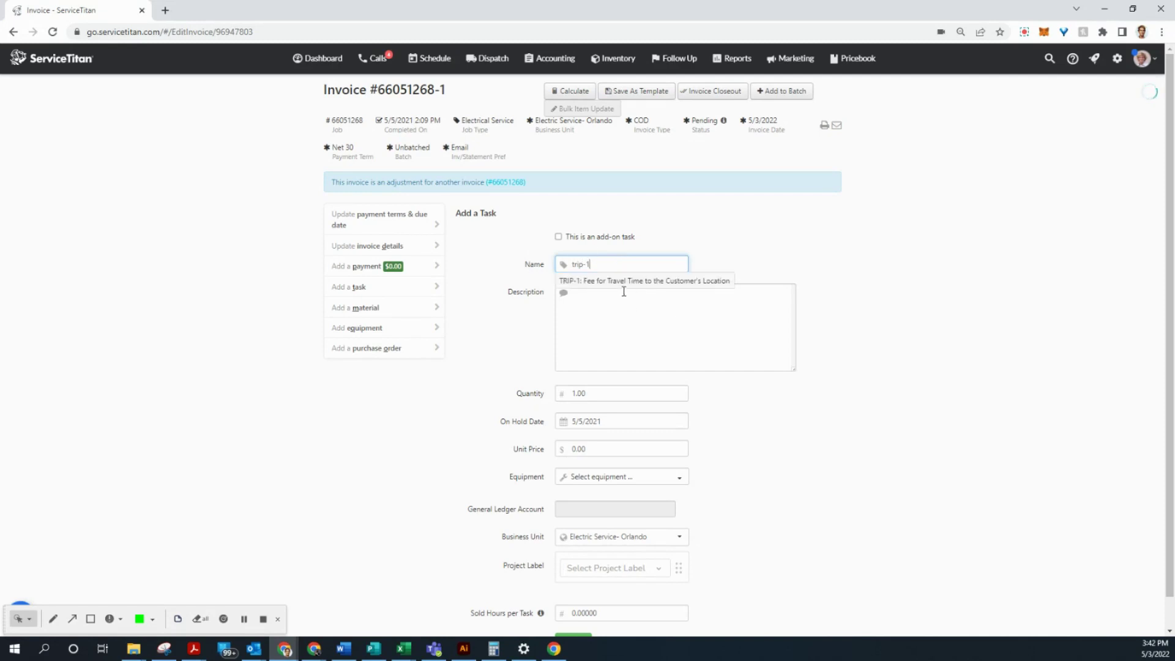
{"action": "left_click", "coordinate": [605, 289]}
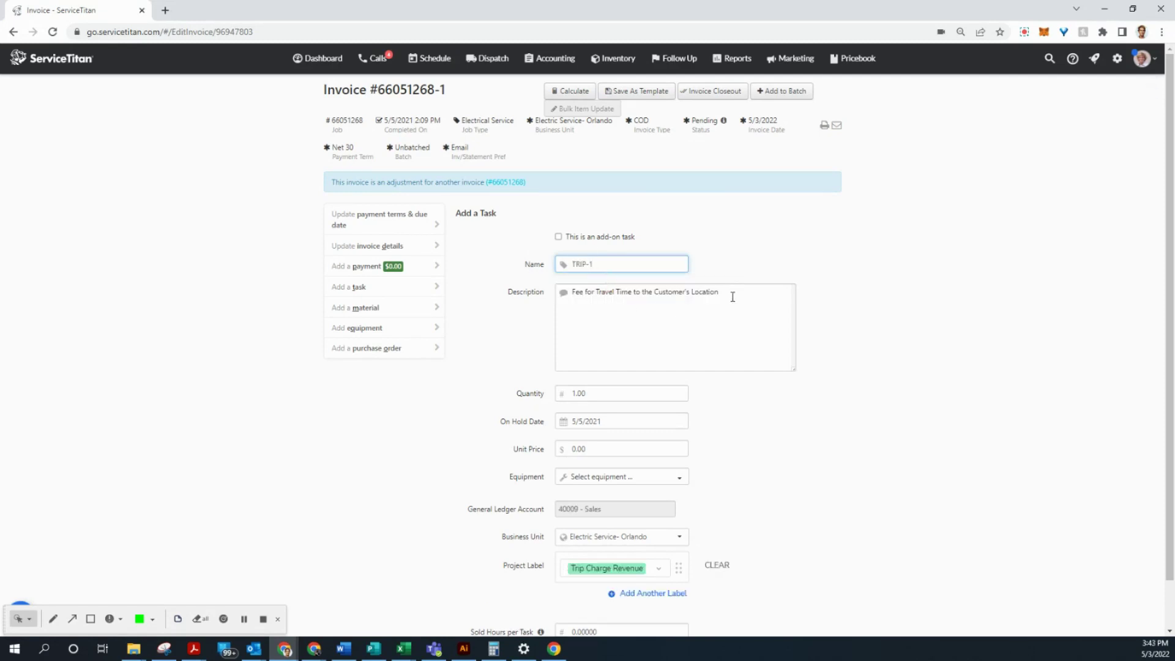
{"action": "left_click_drag", "start_coordinate": [722, 292], "coordinate": [474, 277]}
{"action": "key", "text": "ctrl+v"}
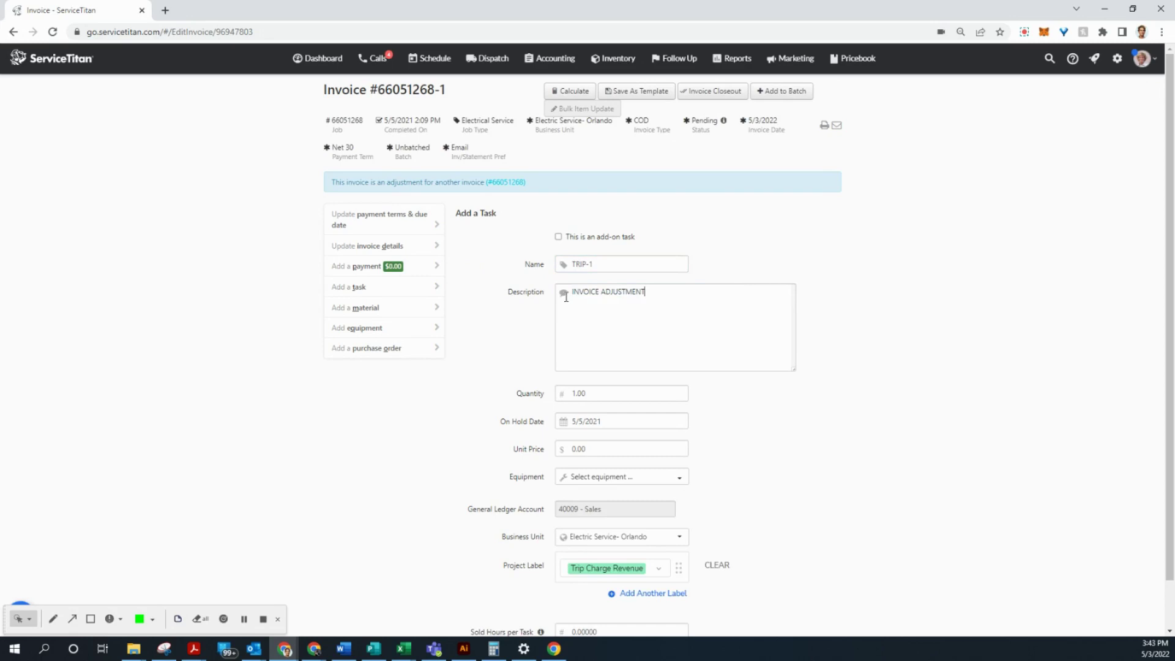
{"action": "left_click", "coordinate": [600, 448]}
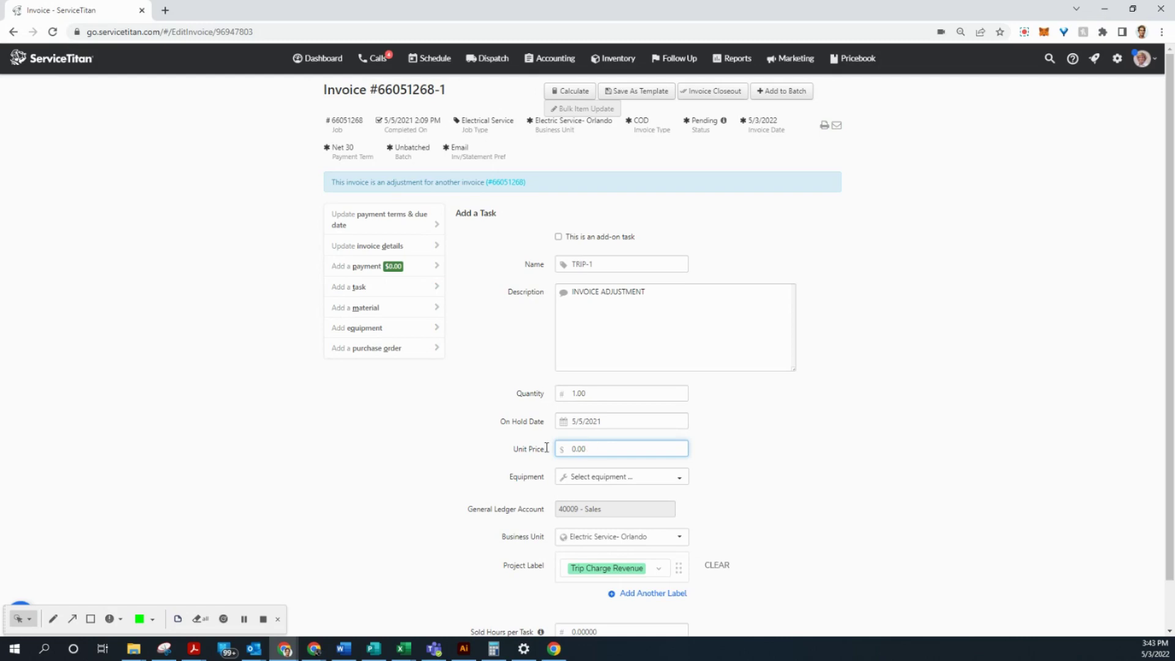
{"action": "left_click_drag", "start_coordinate": [546, 448], "coordinate": [546, 451]}
{"action": "type", "text": "-40"}
{"action": "left_click", "coordinate": [907, 452]}
{"action": "scroll", "coordinate": [856, 456], "scroll_direction": "down", "scroll_amount": 1}
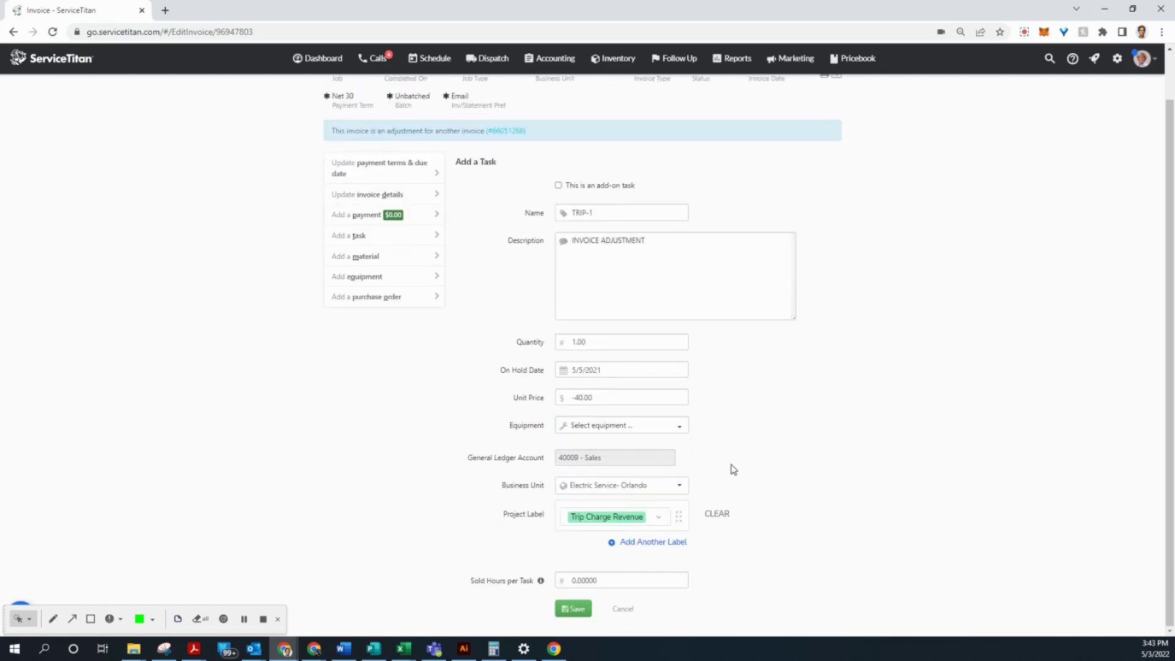
{"action": "left_click", "coordinate": [573, 609]}
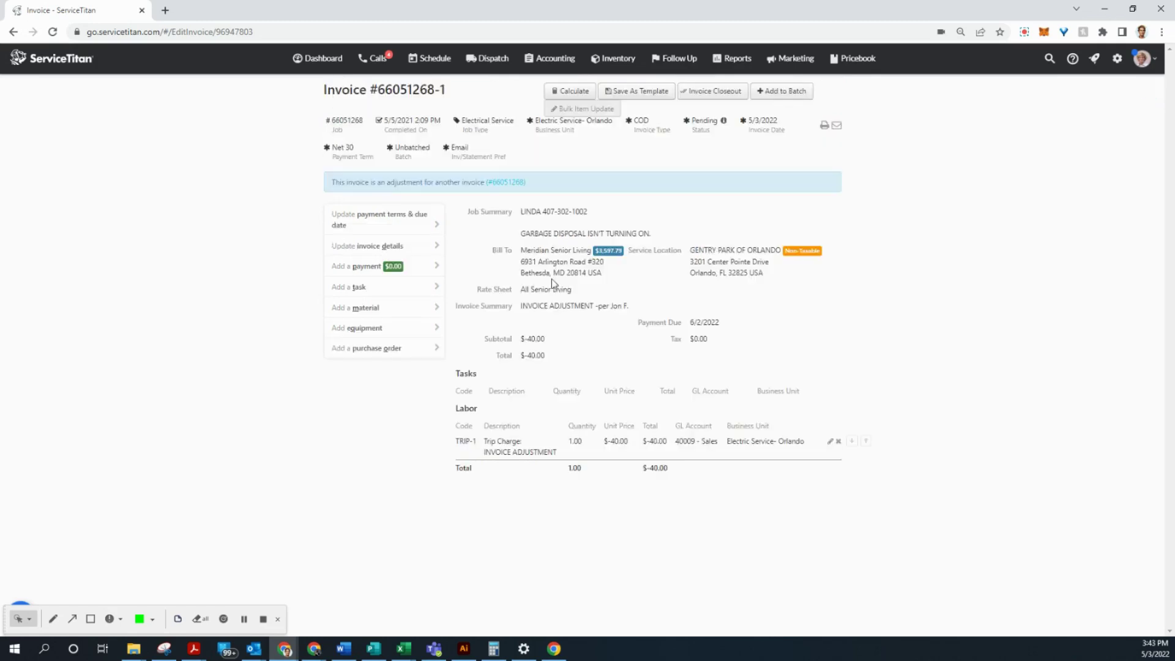
Add a LABOR-4 electrical technician task described INVOICE ADJUSTMENT.
{"action": "left_click", "coordinate": [389, 285]}
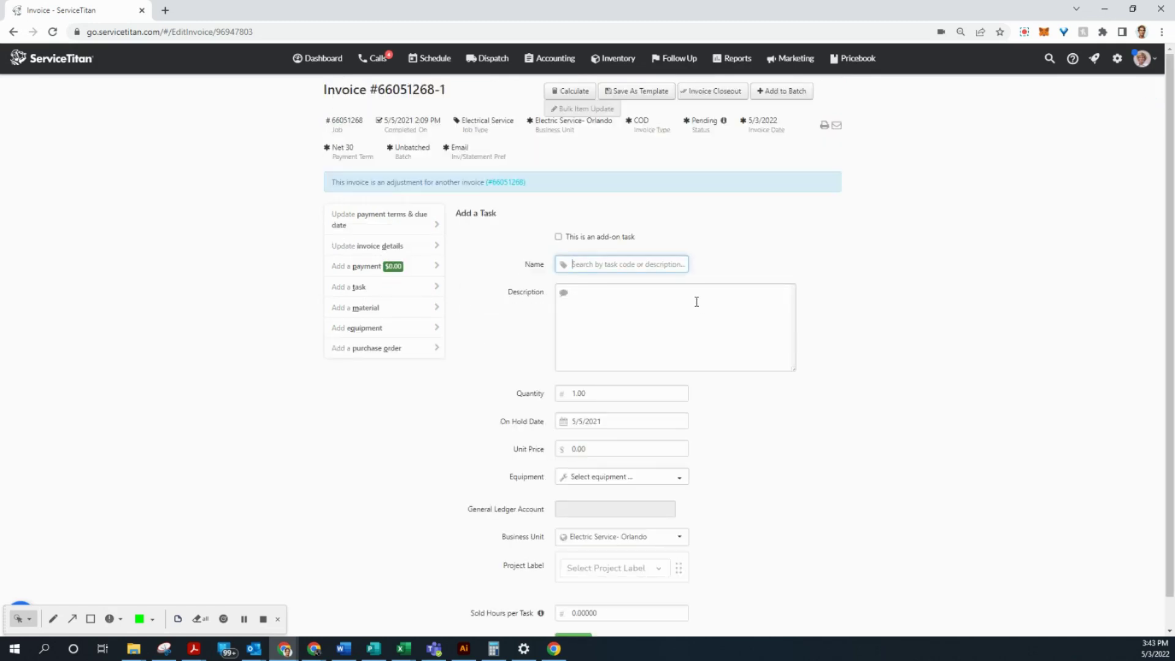
{"action": "type", "text": "labor-4"}
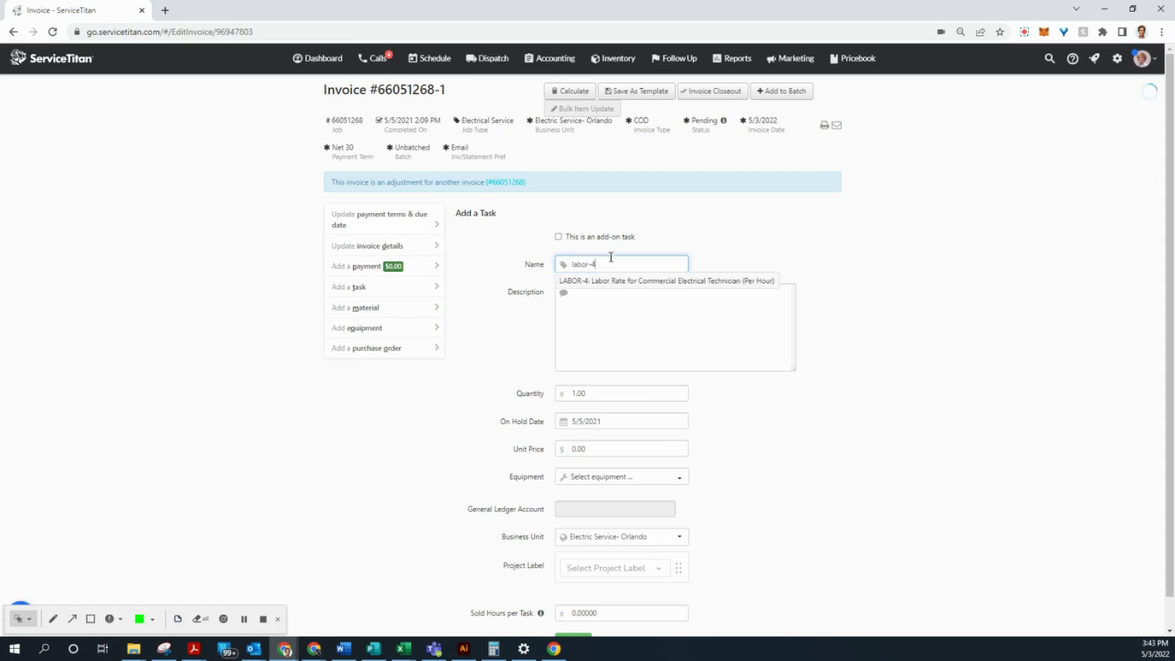
{"action": "left_click", "coordinate": [603, 282]}
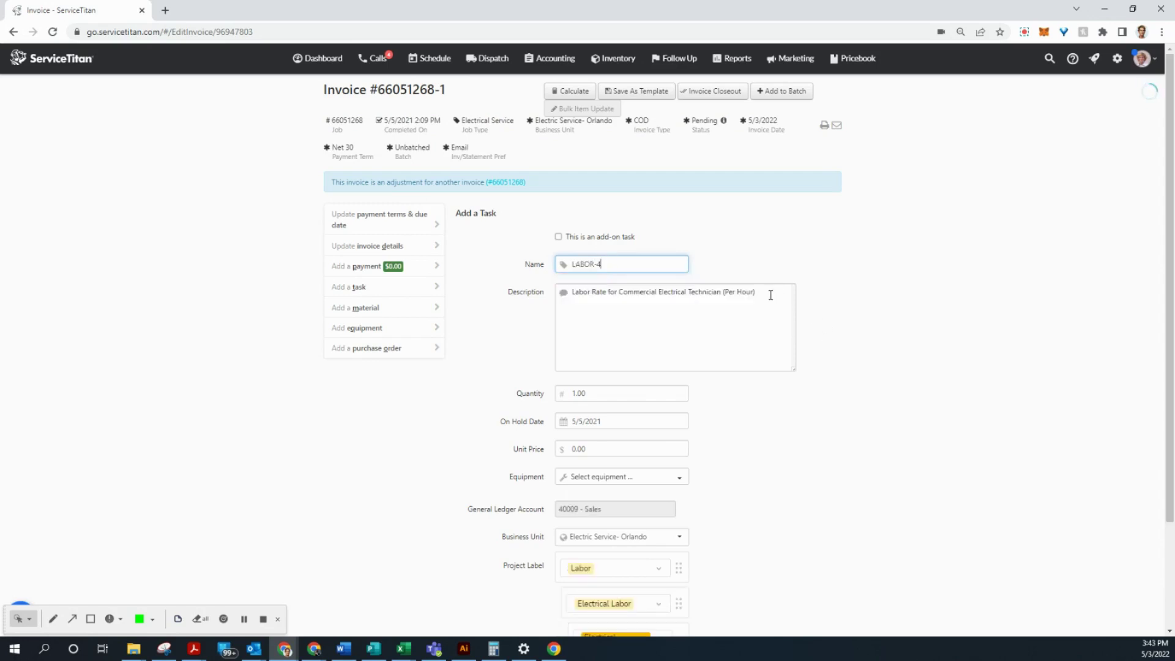
{"action": "triple_click", "coordinate": [679, 286]}
{"action": "type", "text": "INVOICE ADJUSTMENT"}
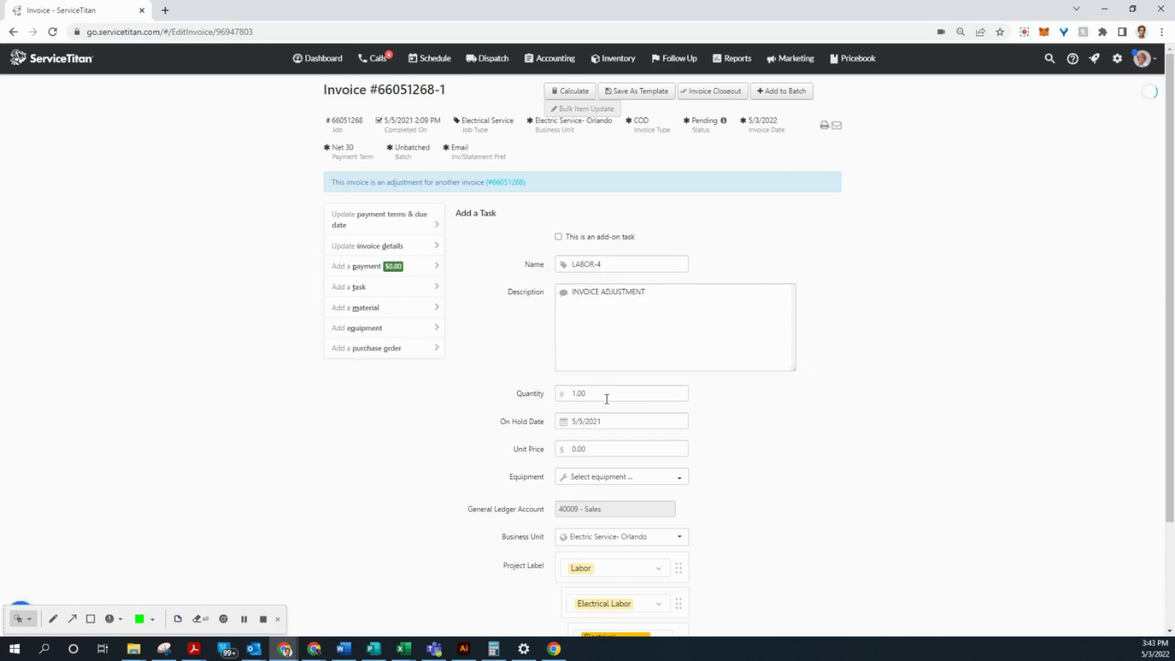
Give the labor line quantity 4, unit price -99.95 and sold hours -1, and save.
{"action": "left_click_drag", "start_coordinate": [606, 399], "coordinate": [524, 401]}
{"action": "type", "text": "4"}
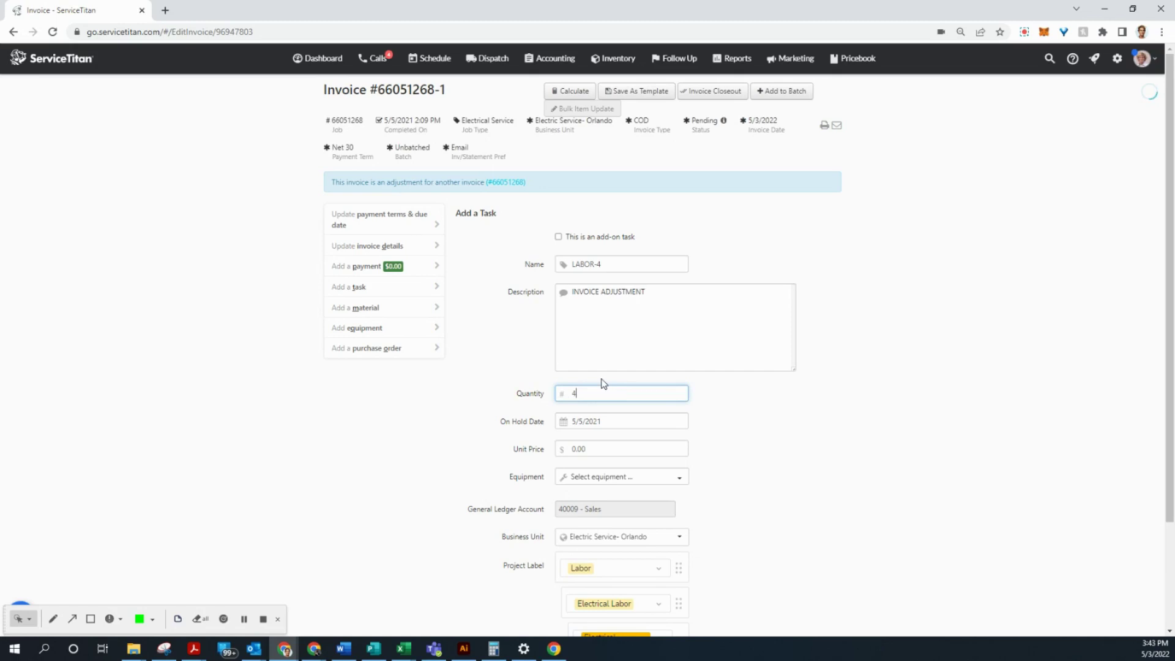
{"action": "scroll", "coordinate": [774, 484], "scroll_direction": "down", "scroll_amount": 2}
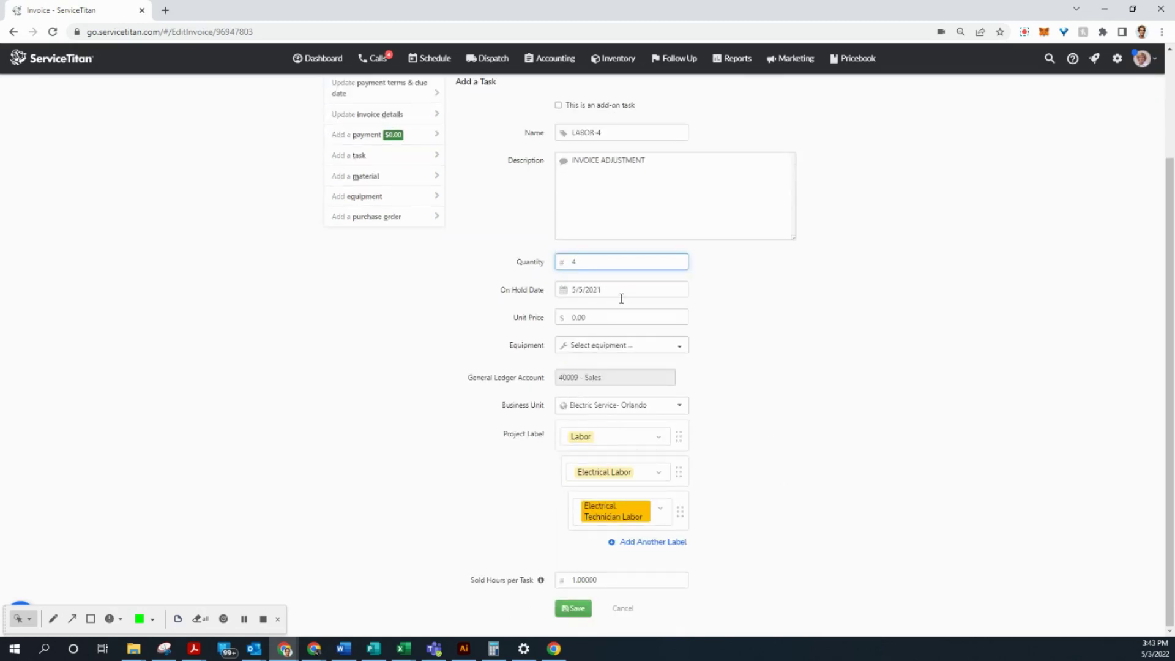
{"action": "left_click_drag", "start_coordinate": [607, 313], "coordinate": [512, 312]}
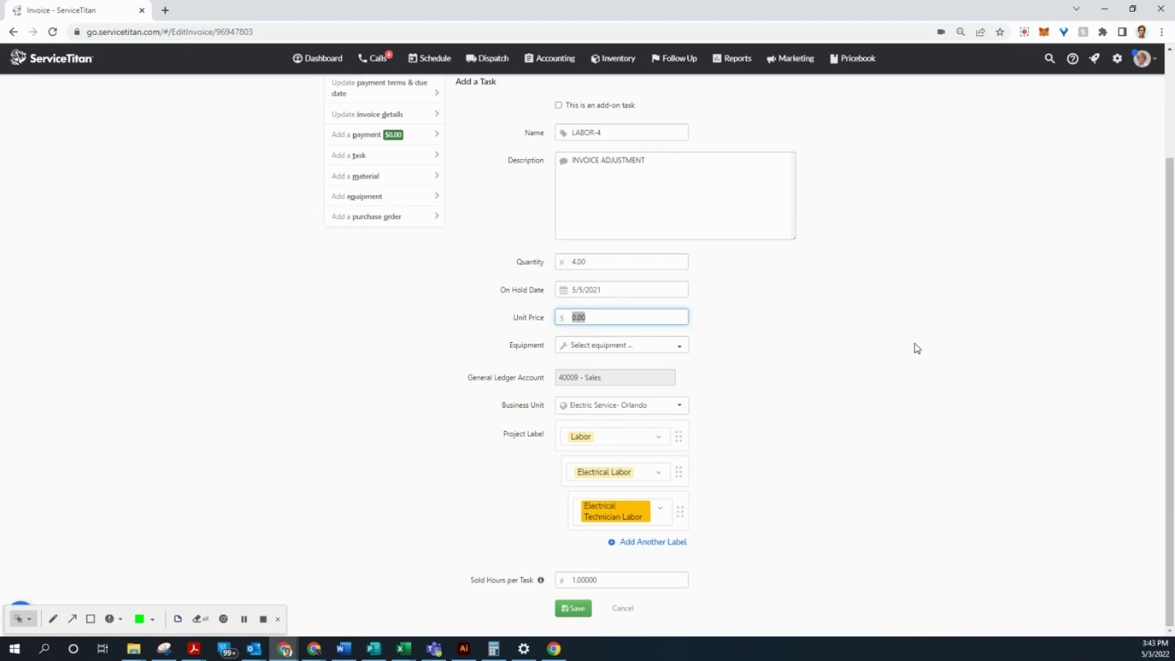
{"action": "key", "text": "BackSpace"}
{"action": "left_click", "coordinate": [570, 580]}
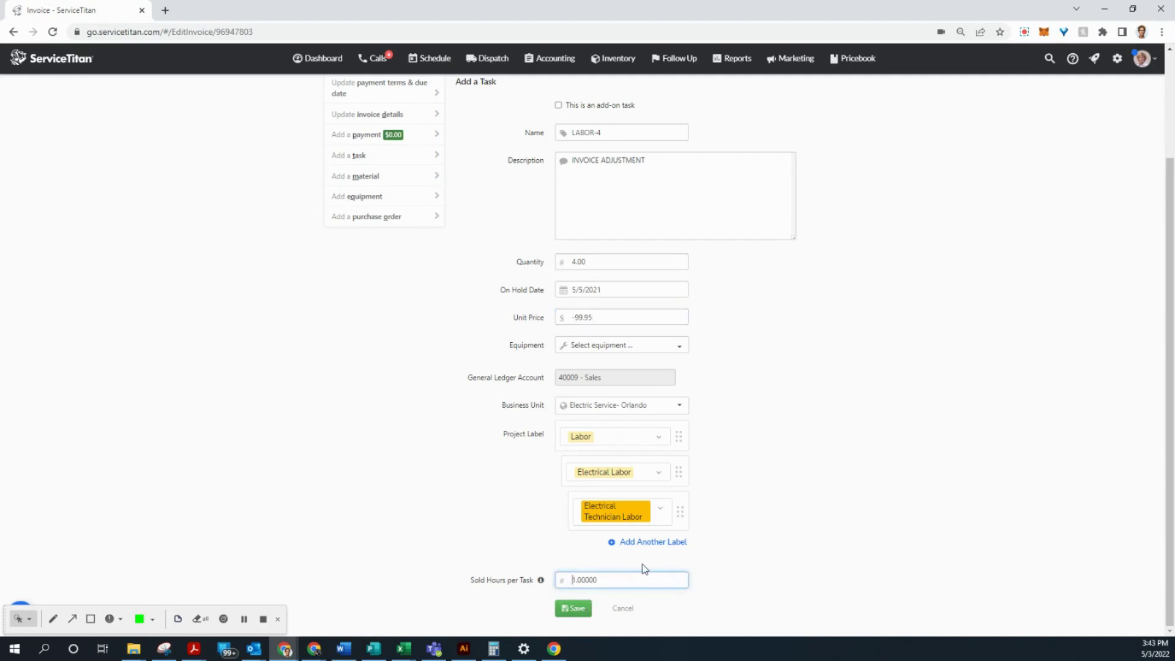
{"action": "type", "text": "-"}
{"action": "left_click", "coordinate": [575, 608]}
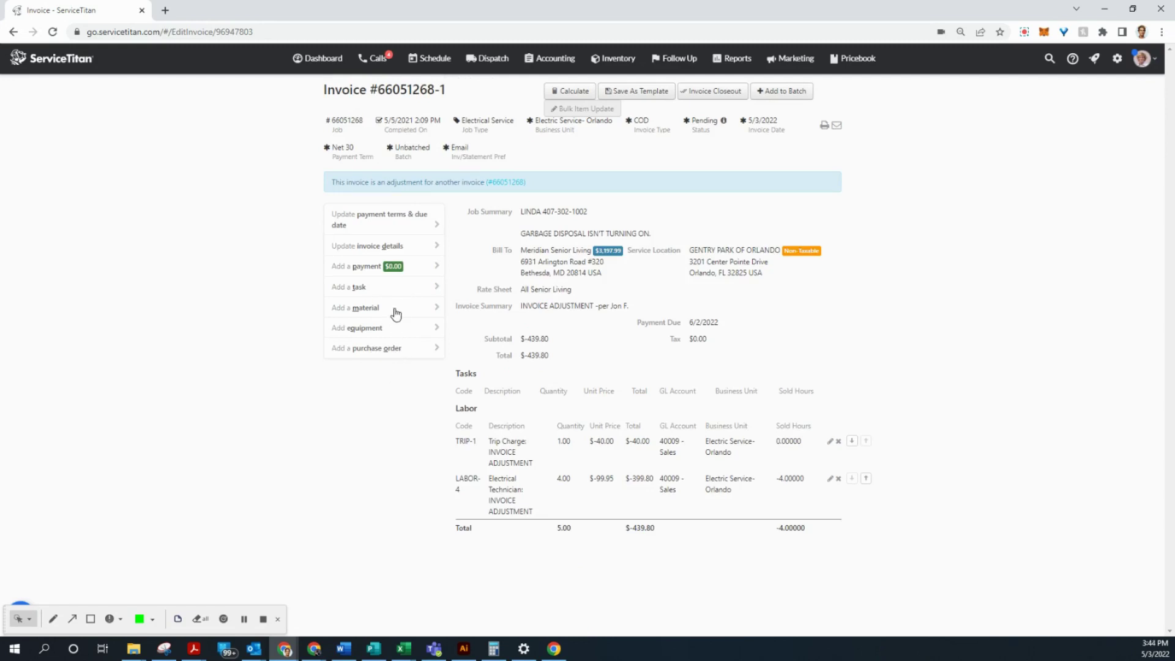
Add a Misc Material: Material item described INVOICE ADJUSTMENT.
{"action": "left_click", "coordinate": [396, 313]}
{"action": "left_click", "coordinate": [634, 288]}
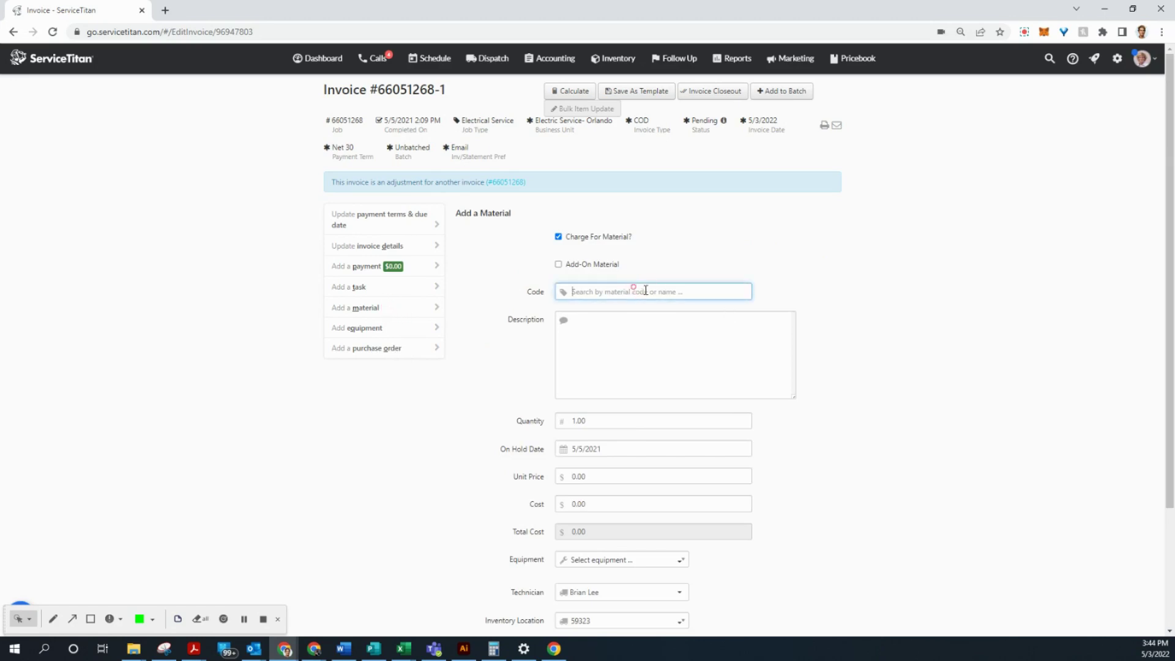
{"action": "type", "text": "misc materi"}
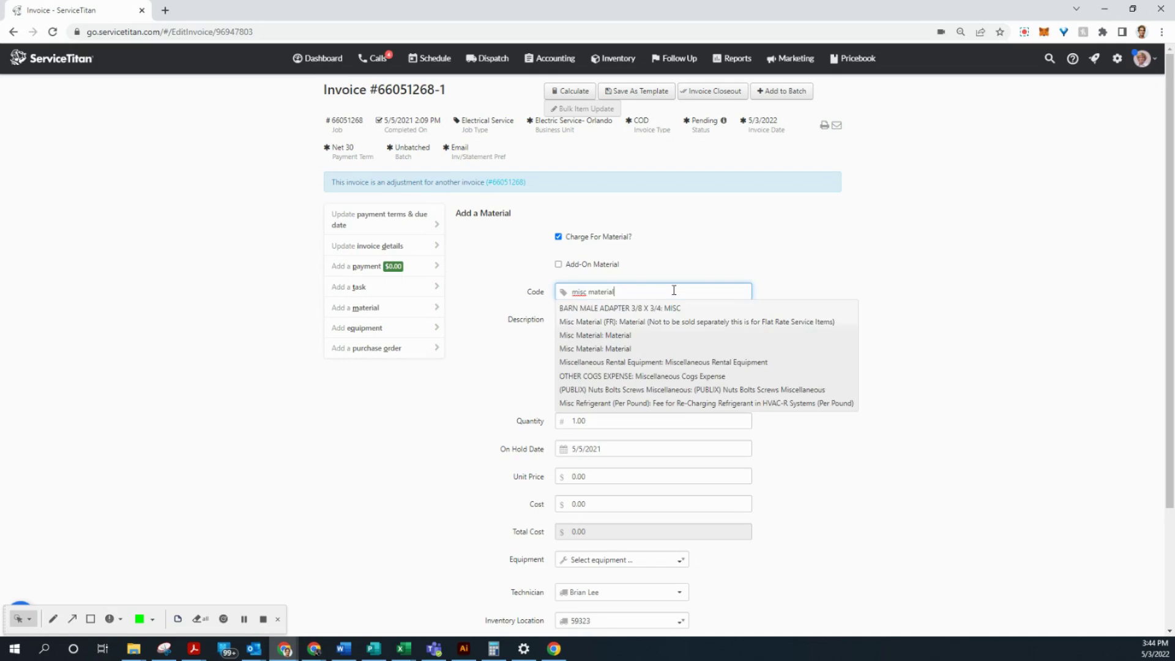
{"action": "type", "text": "al"}
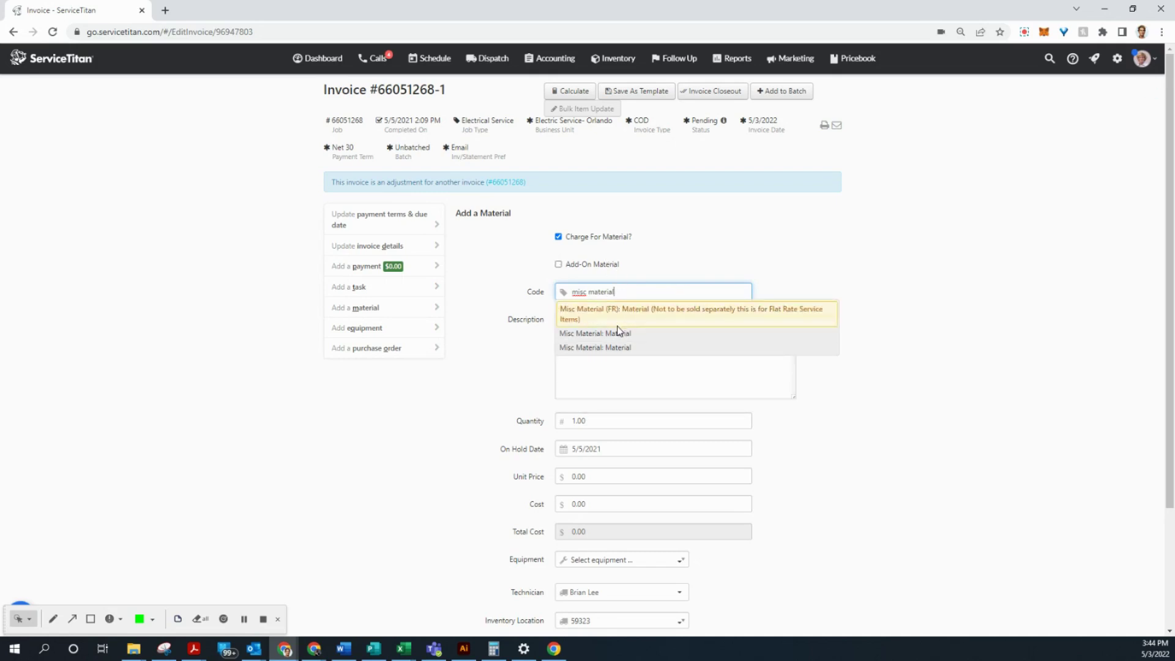
{"action": "left_click", "coordinate": [616, 330]}
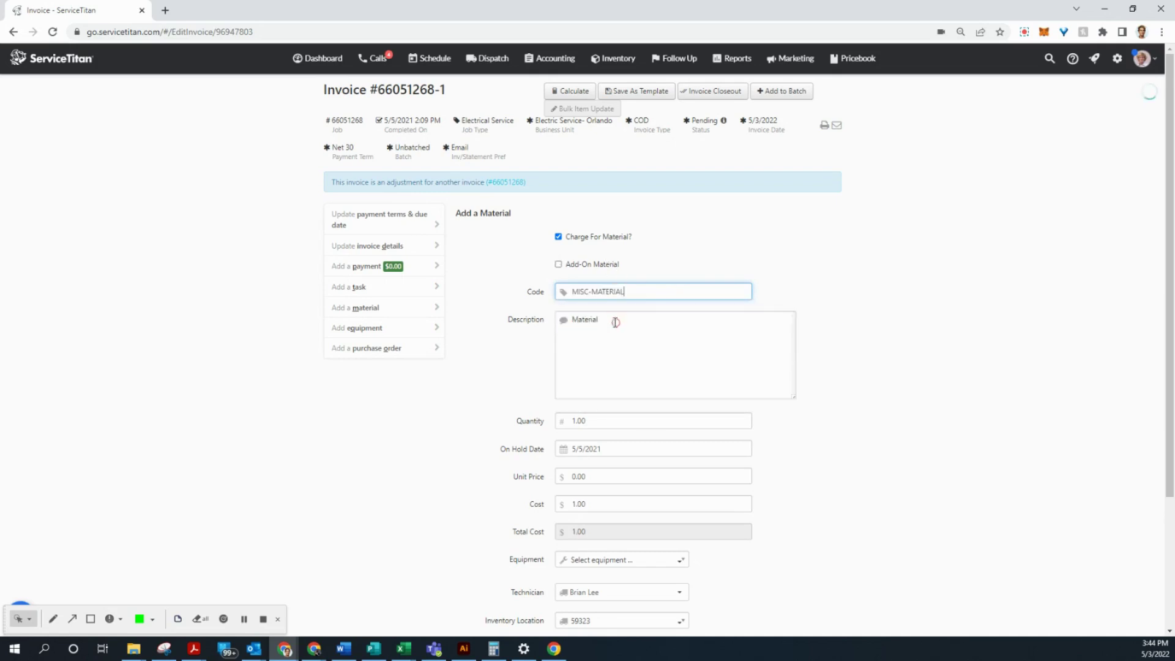
{"action": "left_click_drag", "start_coordinate": [661, 321], "coordinate": [511, 312]}
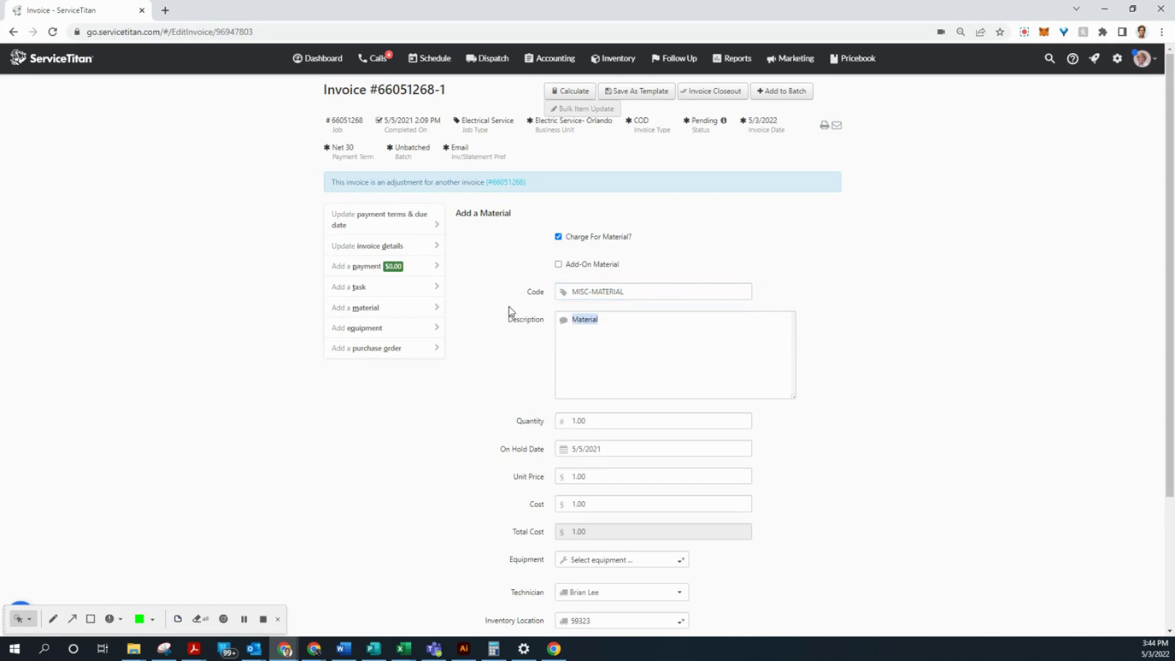
{"action": "type", "text": "INVOICE ADJUSTMENT"}
Set the material's unit price to -47.29 and save the line.
{"action": "scroll", "coordinate": [646, 481], "scroll_direction": "down", "scroll_amount": 2}
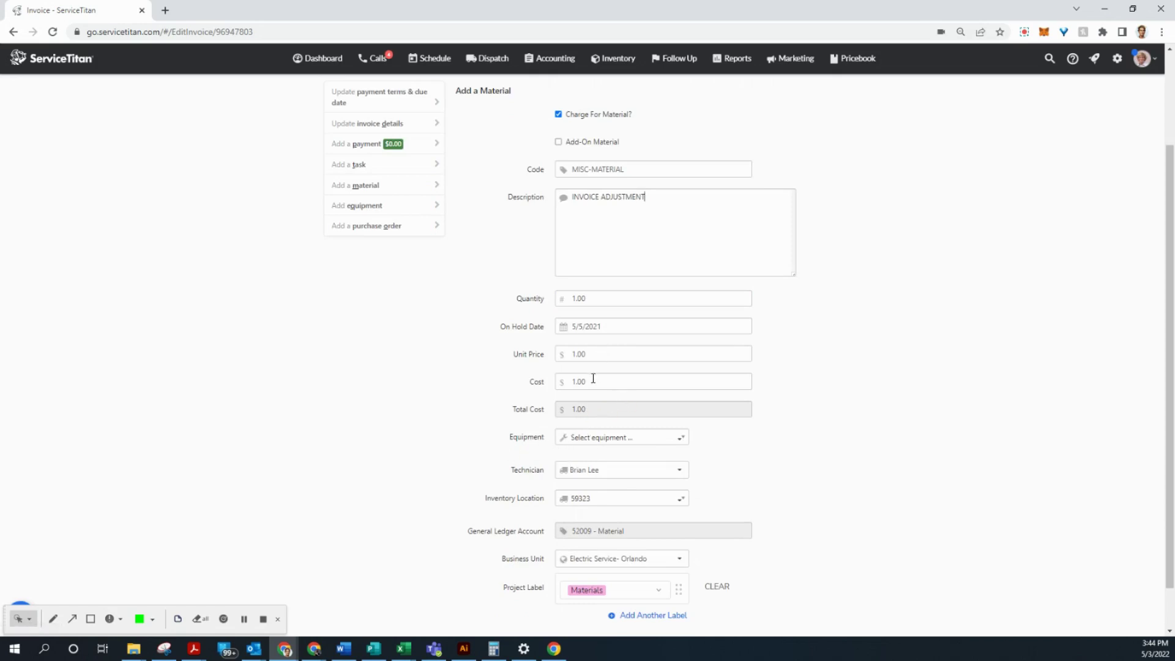
{"action": "left_click", "coordinate": [595, 357]}
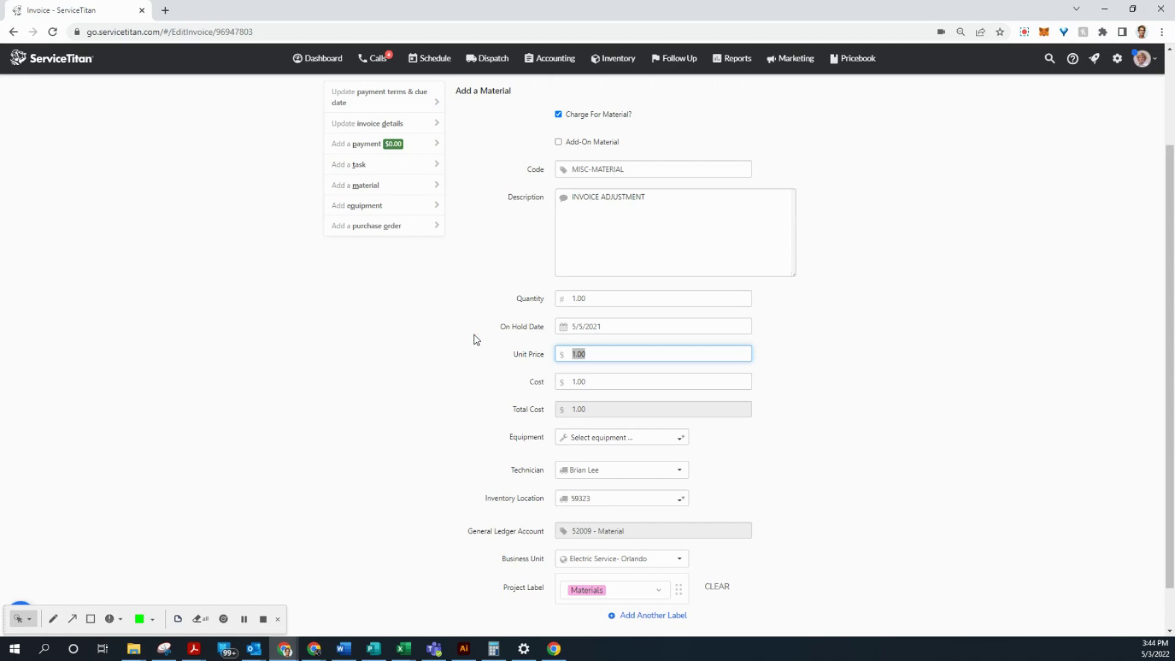
{"action": "type", "text": "47.29"}
{"action": "scroll", "coordinate": [491, 506], "scroll_direction": "down", "scroll_amount": 1}
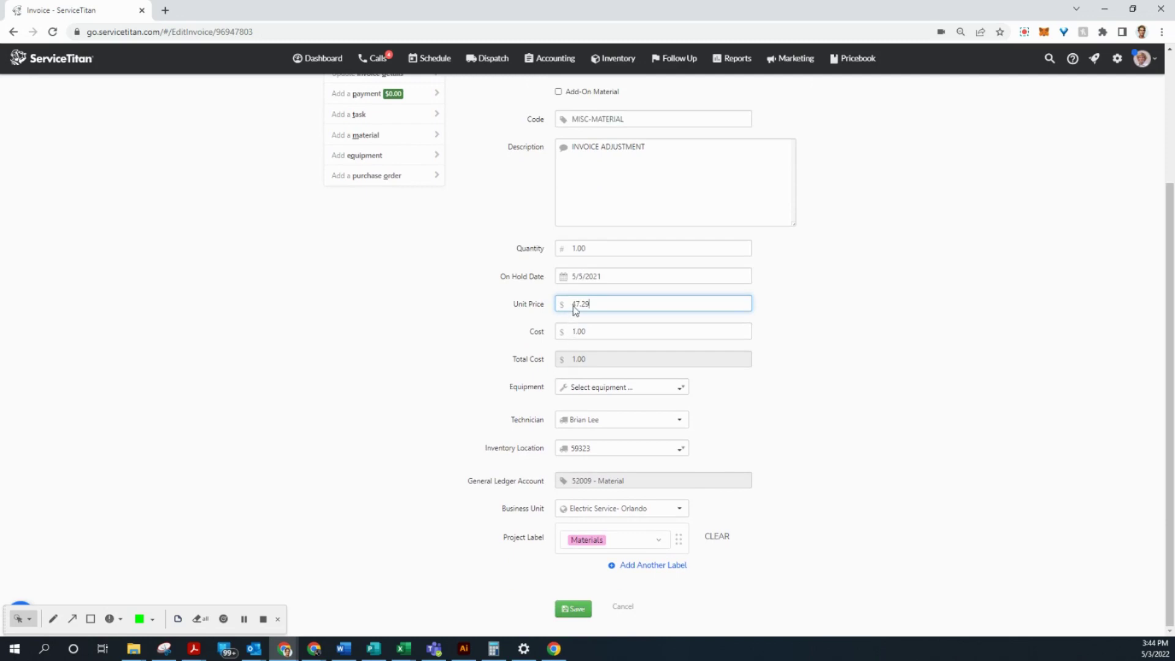
{"action": "left_click", "coordinate": [574, 306]}
{"action": "type", "text": "-"}
{"action": "left_click", "coordinate": [570, 610]}
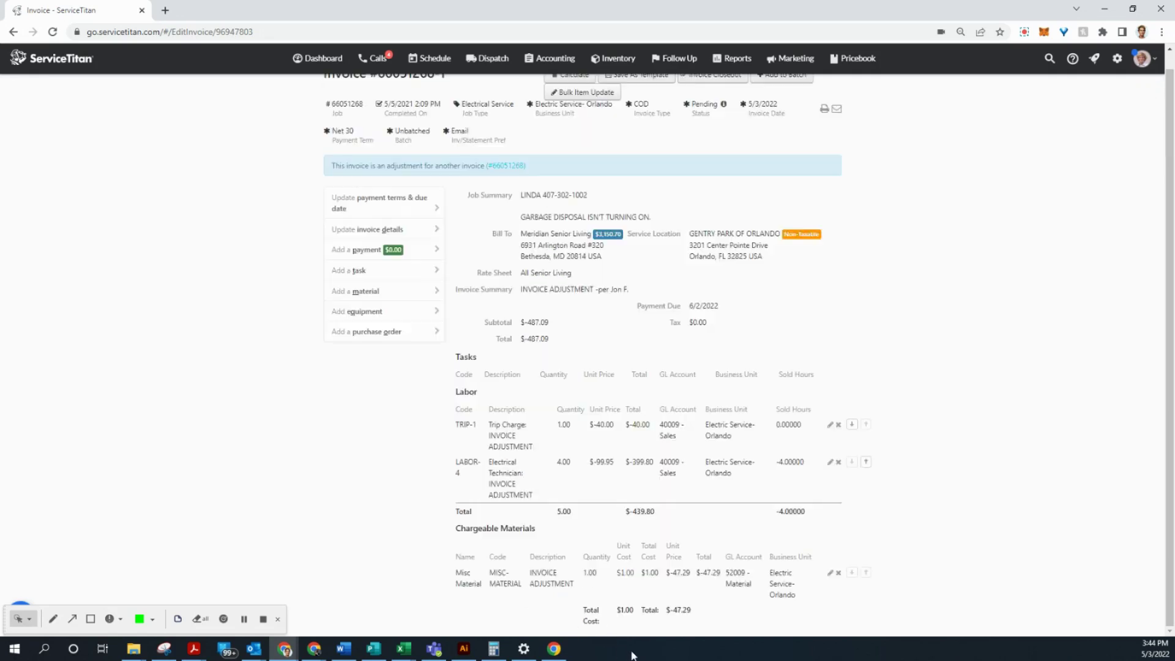
Add another Misc Material: Material line with unit price -132.24.
{"action": "left_click", "coordinate": [374, 292]}
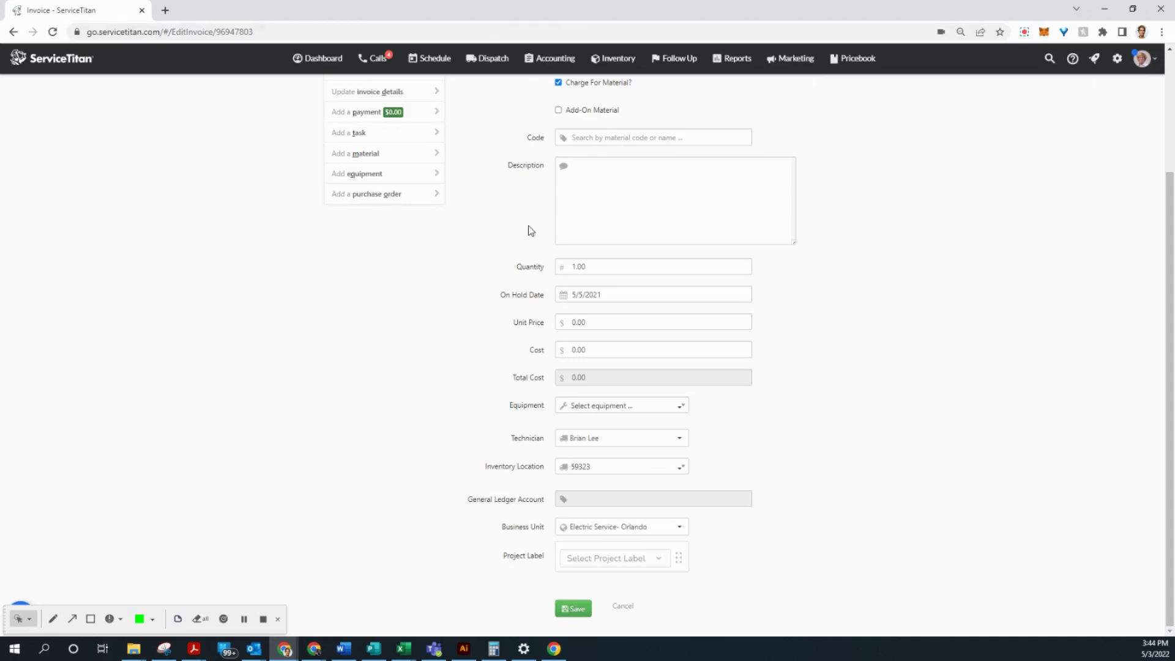
{"action": "left_click", "coordinate": [583, 139]}
{"action": "type", "text": "mis"}
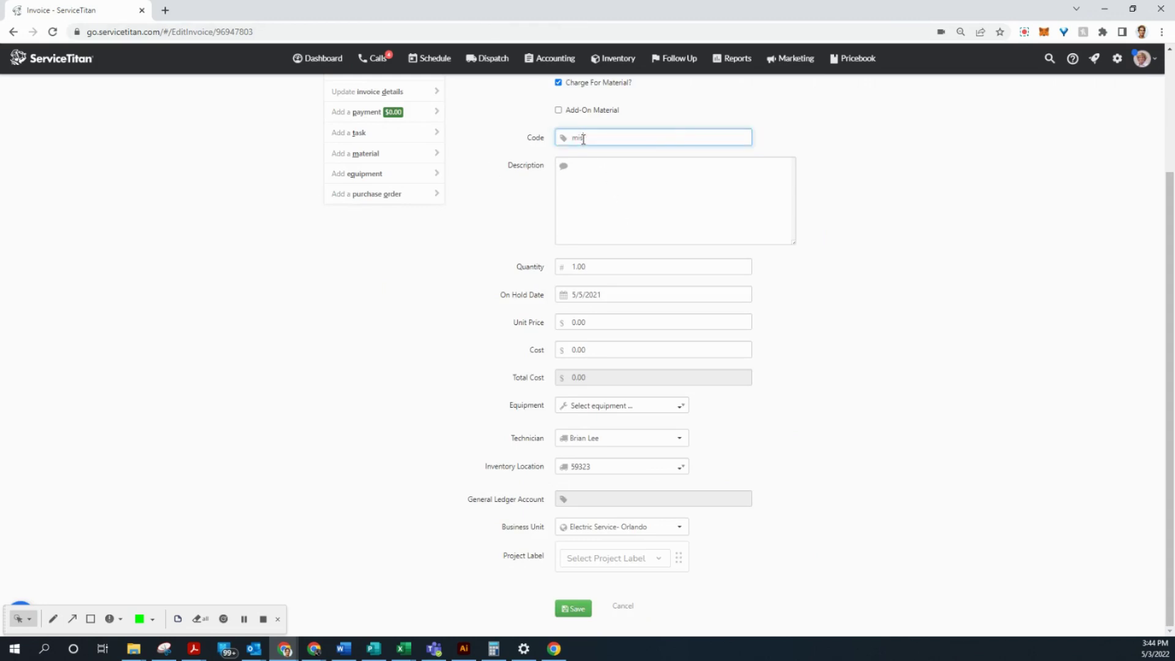
{"action": "type", "text": "c mater"}
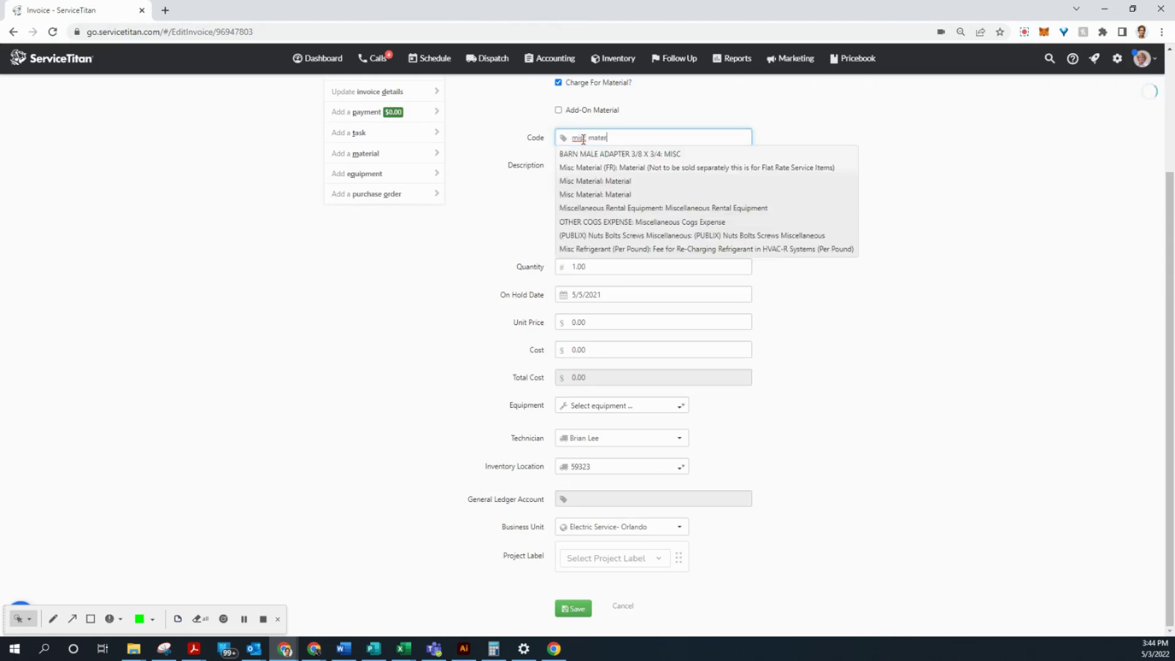
{"action": "left_click", "coordinate": [629, 167]}
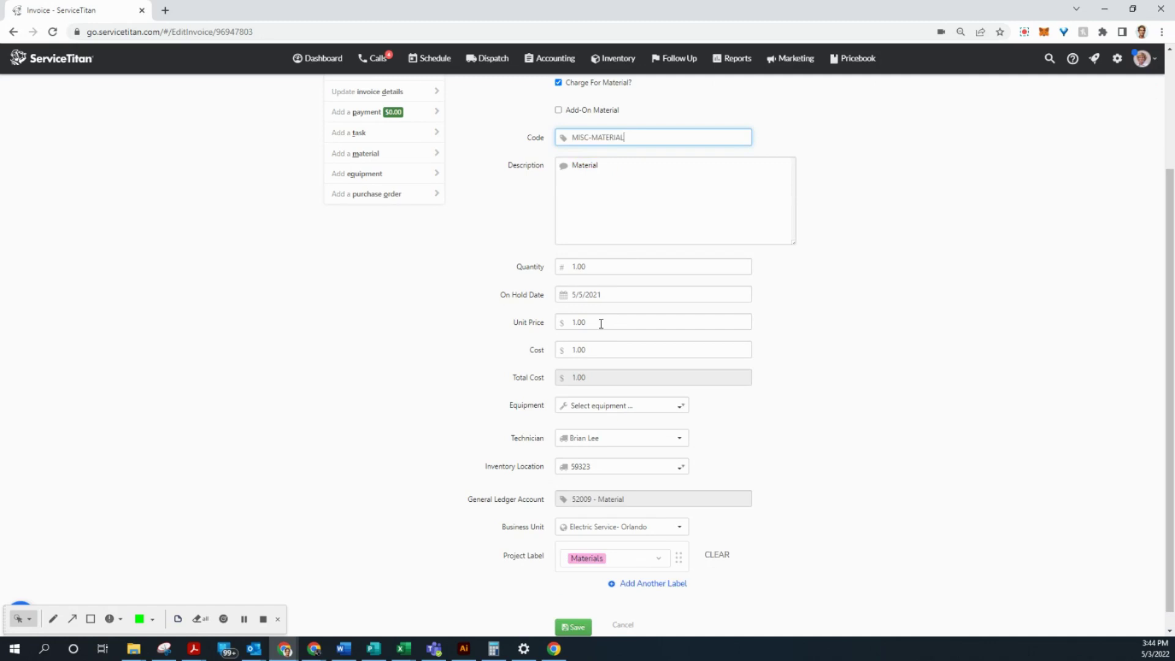
{"action": "left_click", "coordinate": [569, 317]}
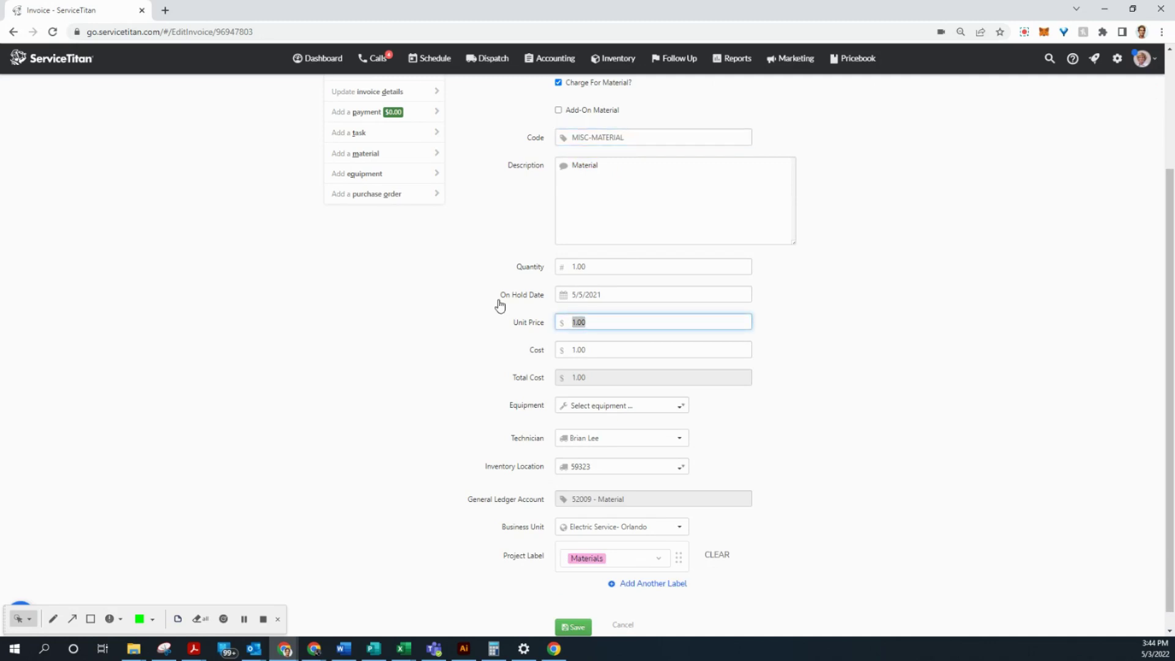
{"action": "type", "text": "-132"}
{"action": "scroll", "coordinate": [664, 407], "scroll_direction": "down", "scroll_amount": 1}
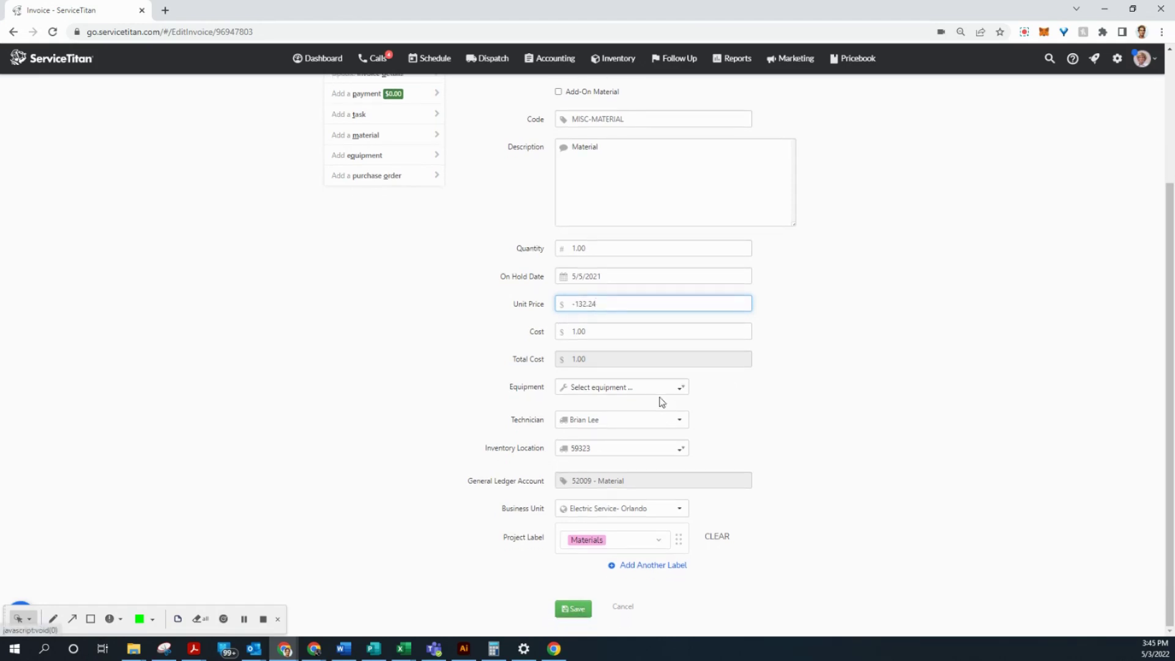
{"action": "left_click", "coordinate": [577, 613]}
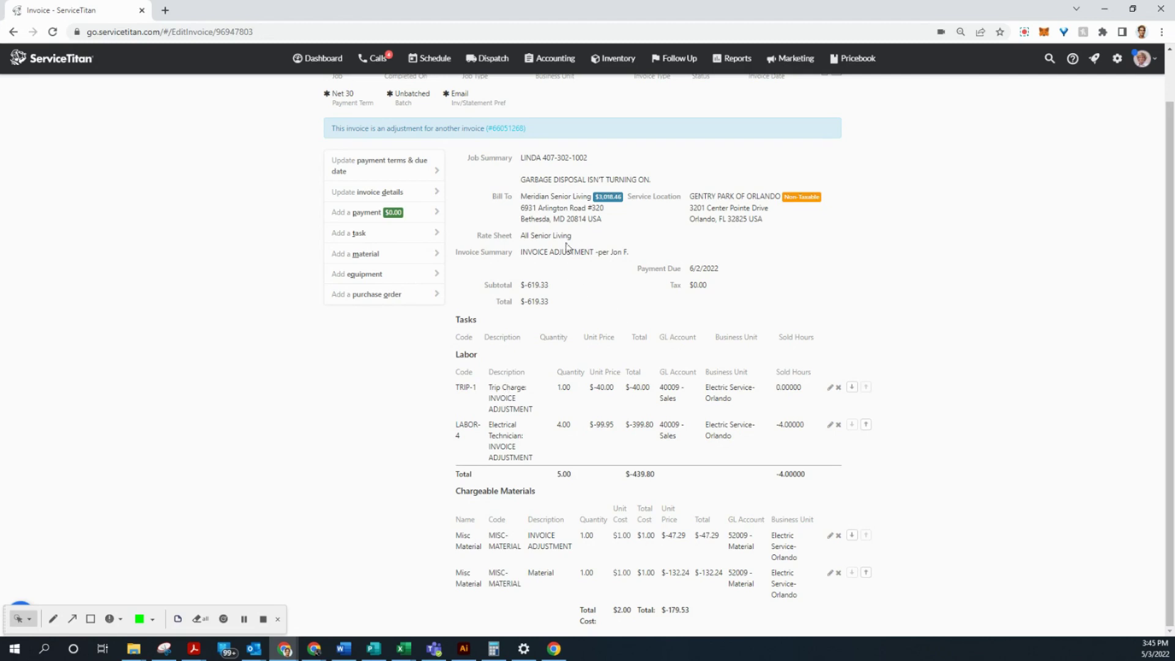
Go to original invoice 66051268 and scroll down to its Adjustment Invoices section.
{"action": "left_click", "coordinate": [504, 128]}
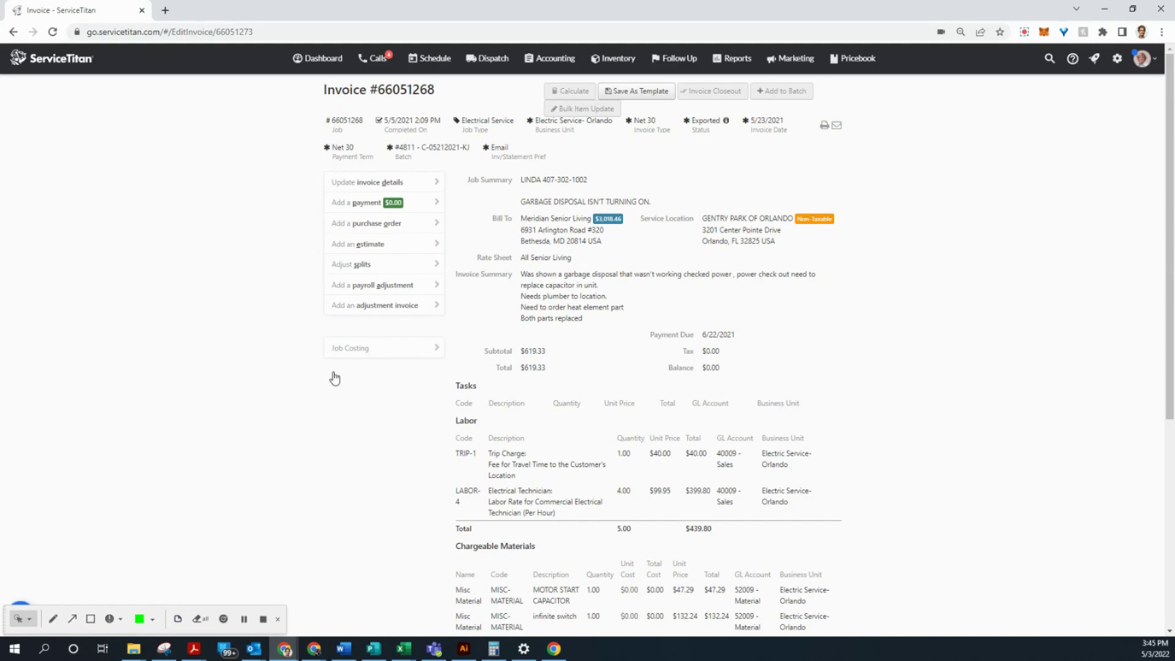
{"action": "left_click", "coordinate": [261, 620]}
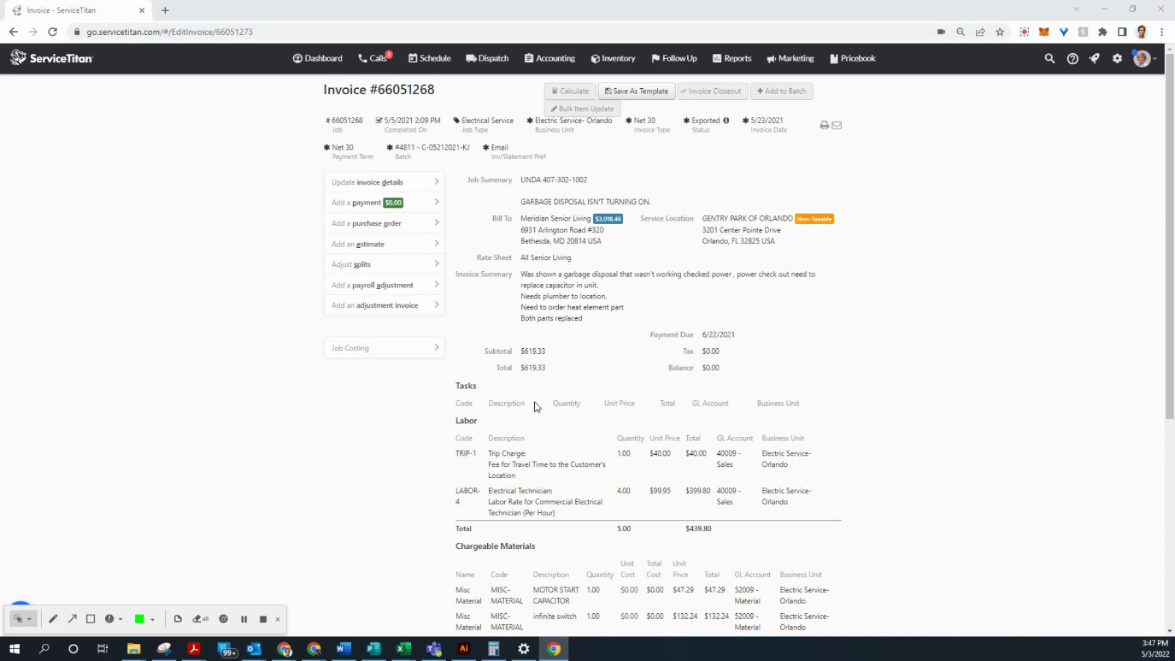
{"action": "scroll", "coordinate": [536, 407], "scroll_direction": "down", "scroll_amount": 3}
{"action": "scroll", "coordinate": [560, 392], "scroll_direction": "down", "scroll_amount": 3}
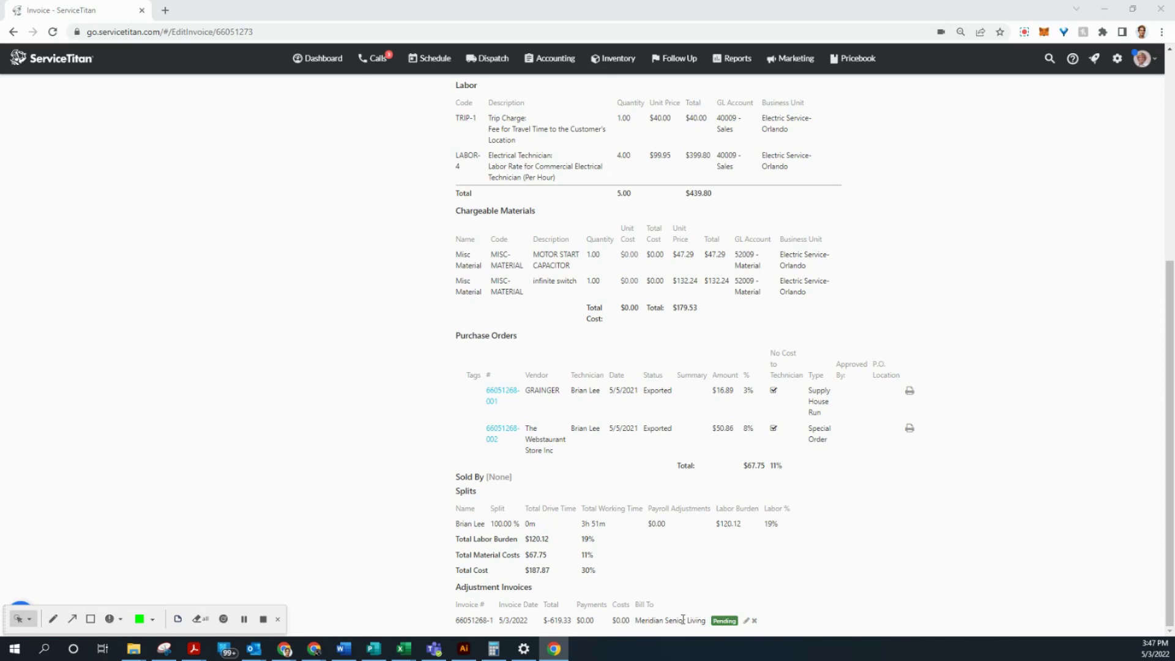
Create another adjustment invoice and set its invoice type to Net 30.
{"action": "scroll", "coordinate": [407, 597], "scroll_direction": "up", "scroll_amount": 5}
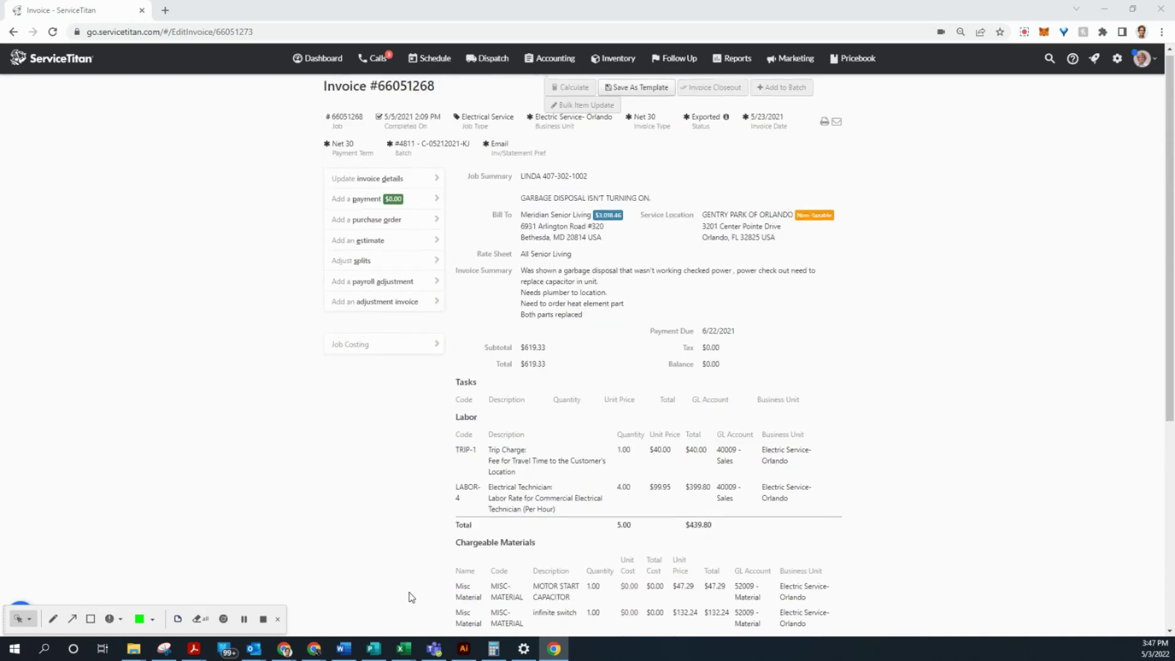
{"action": "left_click", "coordinate": [392, 307]}
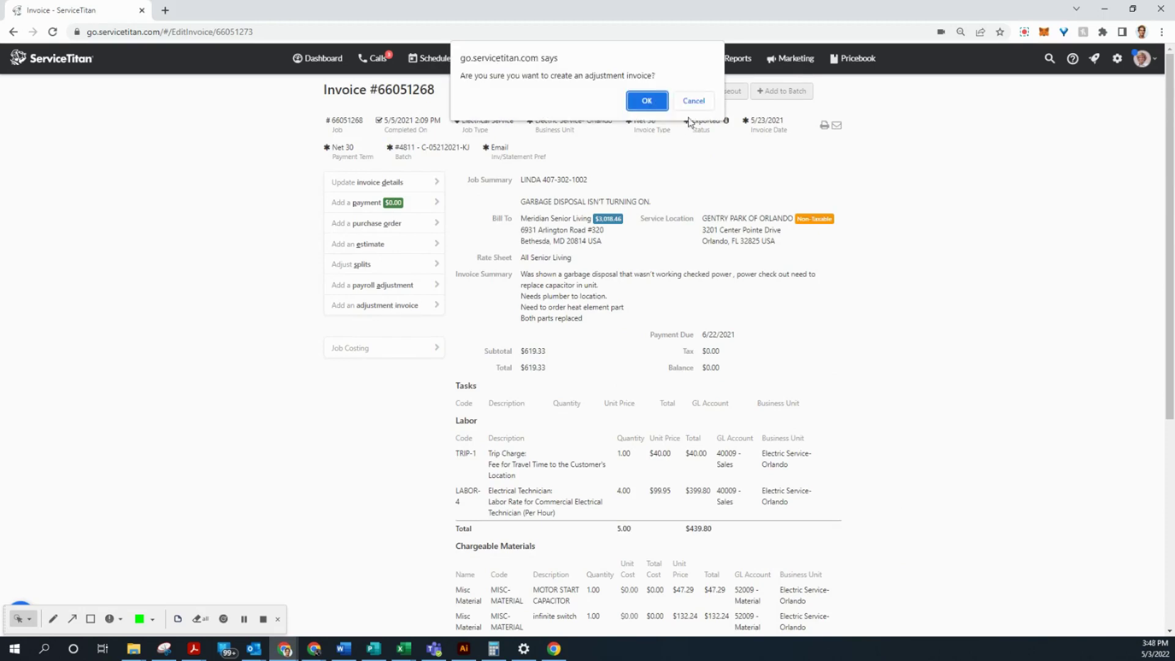
{"action": "left_click", "coordinate": [648, 102]}
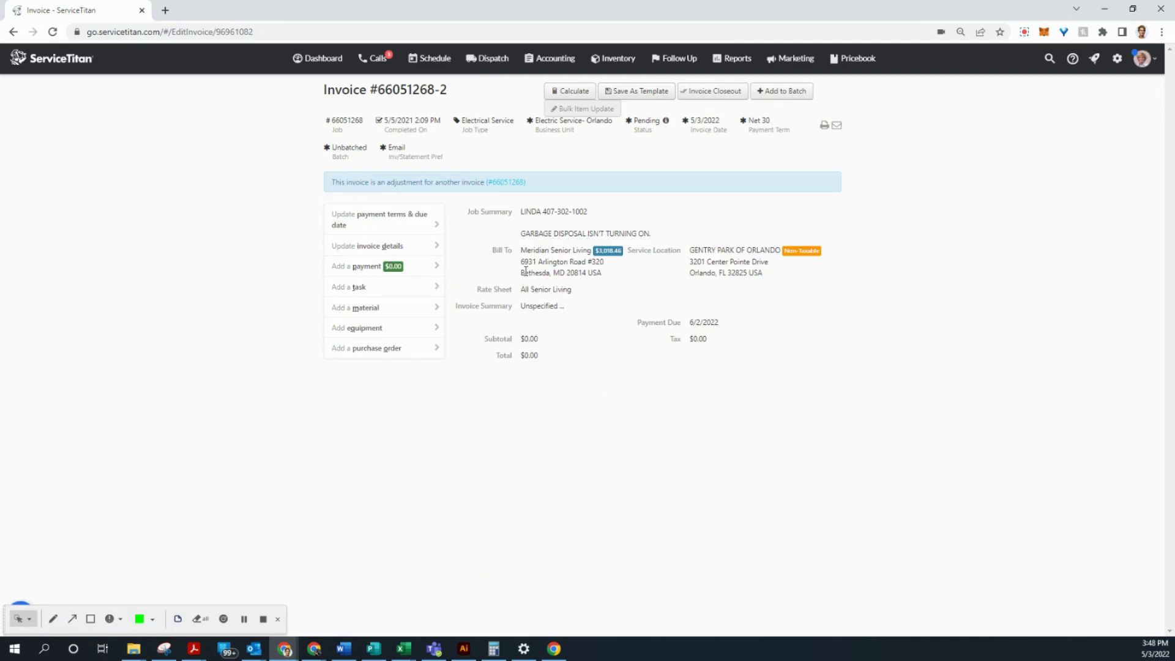
{"action": "left_click", "coordinate": [401, 248]}
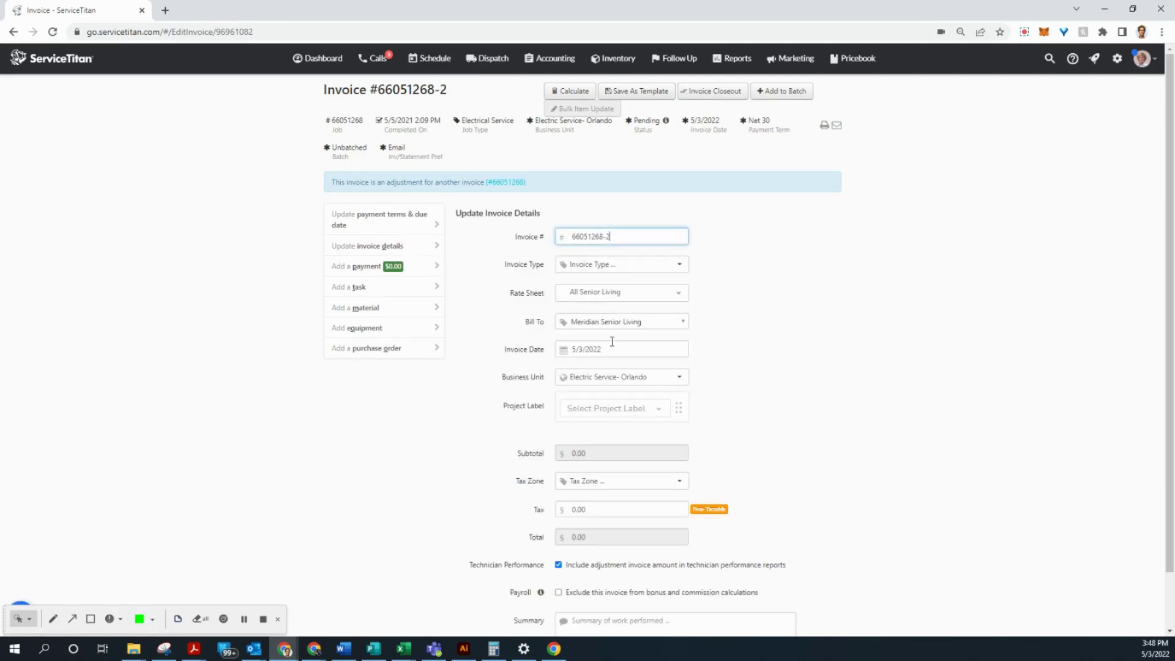
{"action": "left_click", "coordinate": [620, 265]}
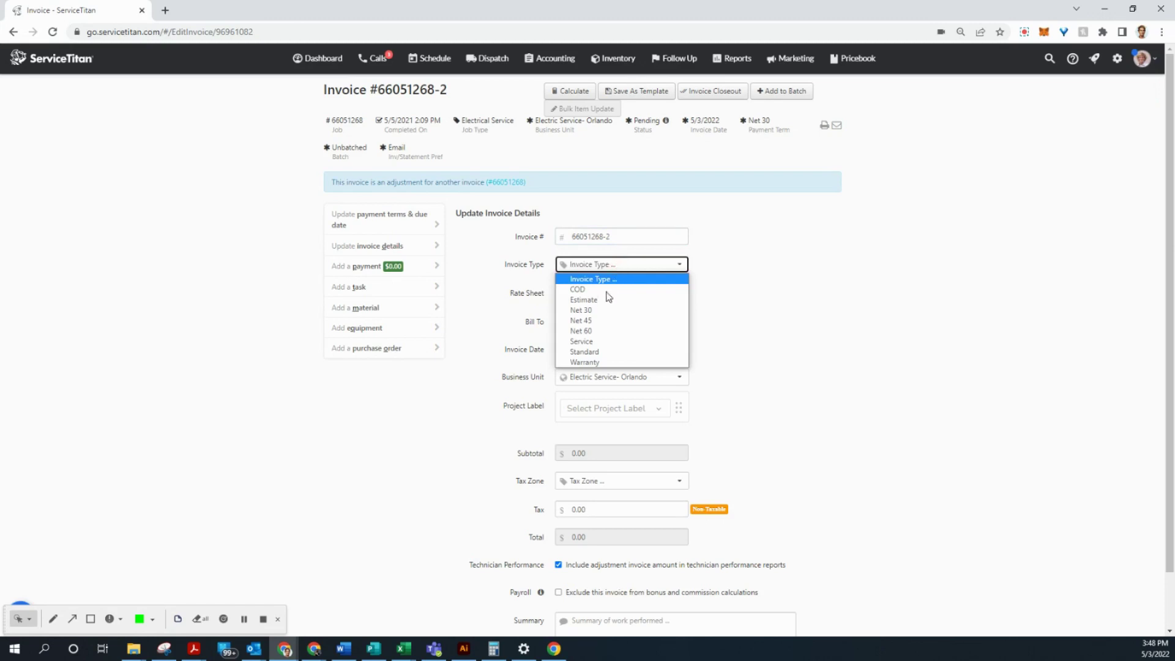
{"action": "left_click", "coordinate": [591, 311]}
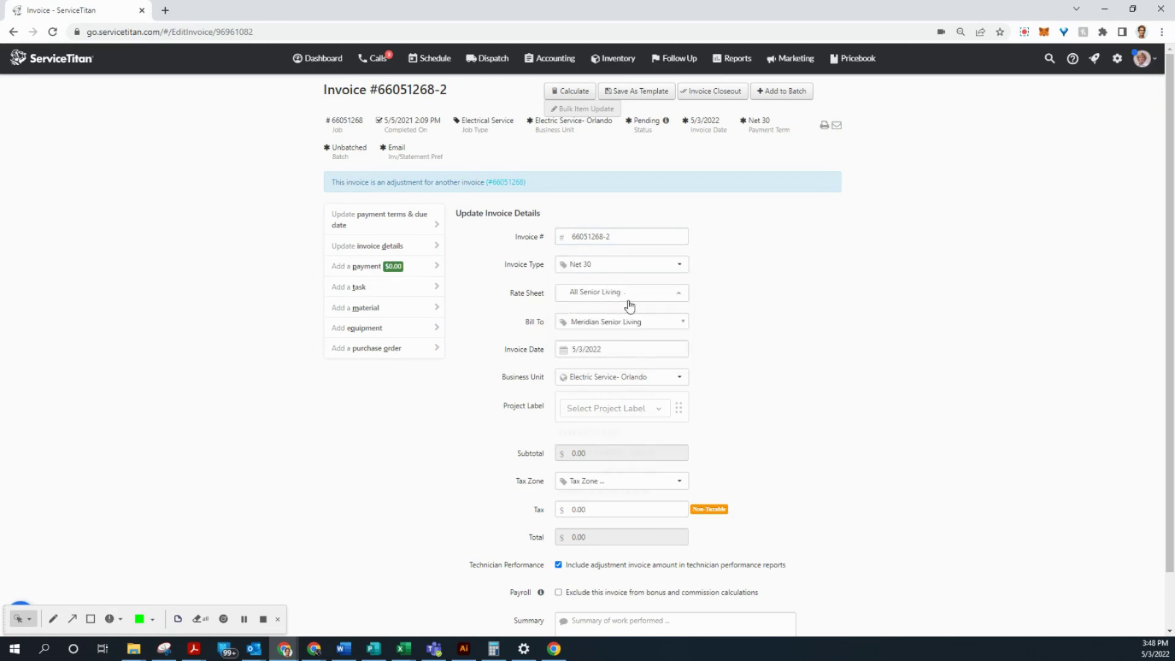
{"action": "left_click", "coordinate": [631, 321]}
{"action": "left_click", "coordinate": [790, 315]}
{"action": "left_click", "coordinate": [659, 321]}
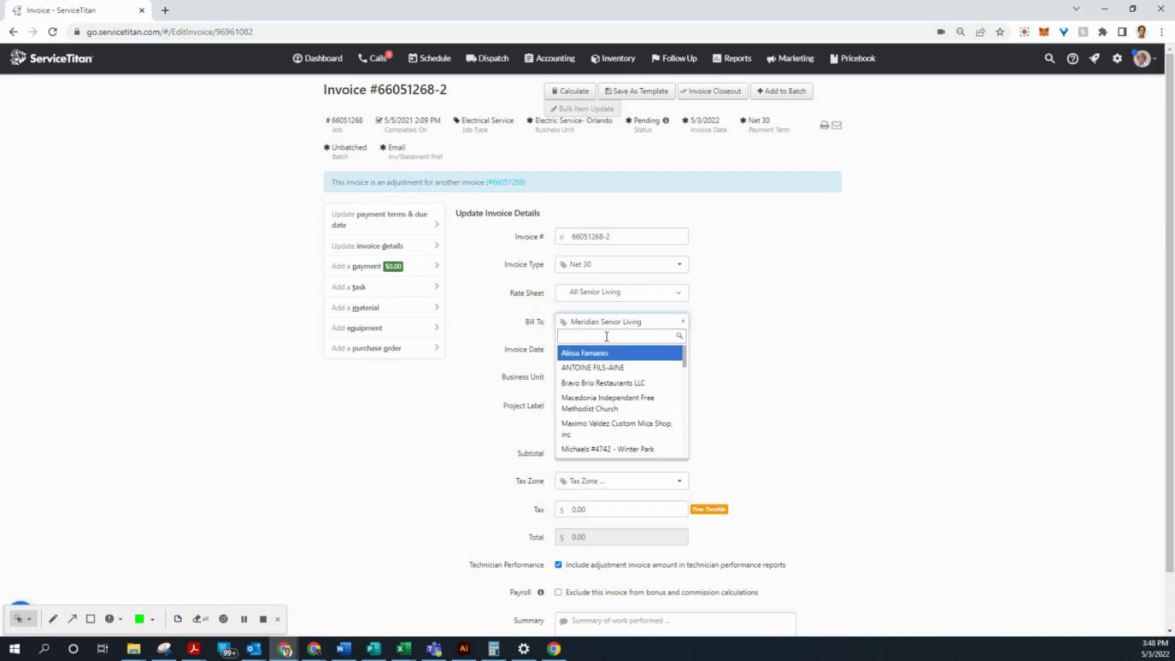
{"action": "type", "text": "Gentry Park"}
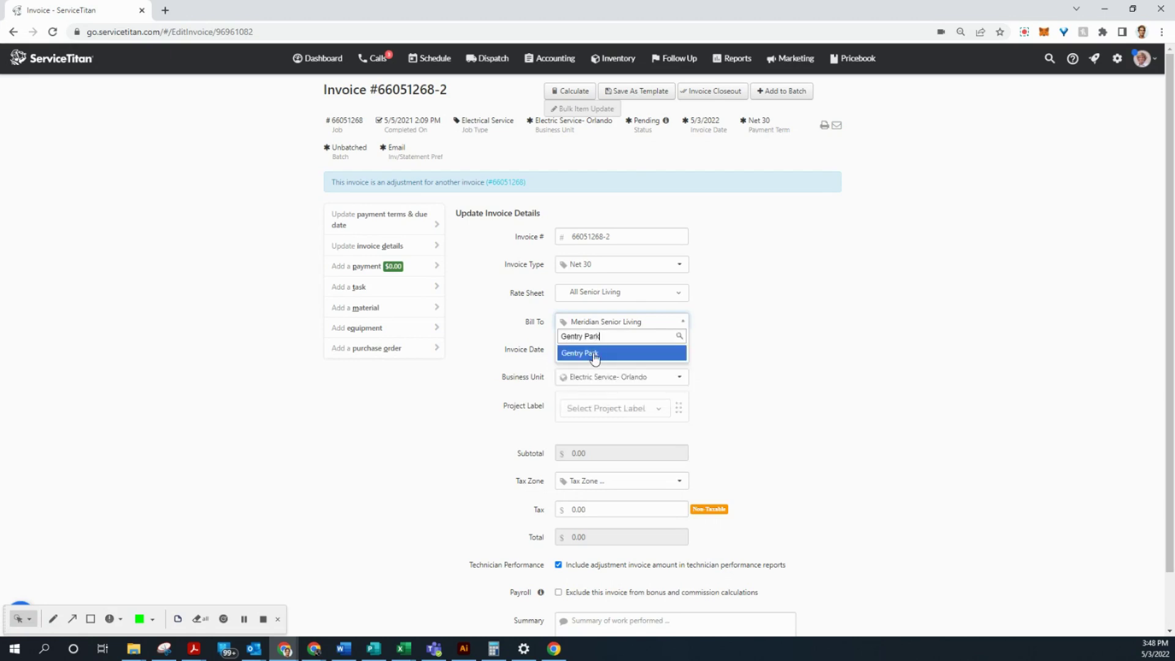
{"action": "left_click", "coordinate": [592, 353]}
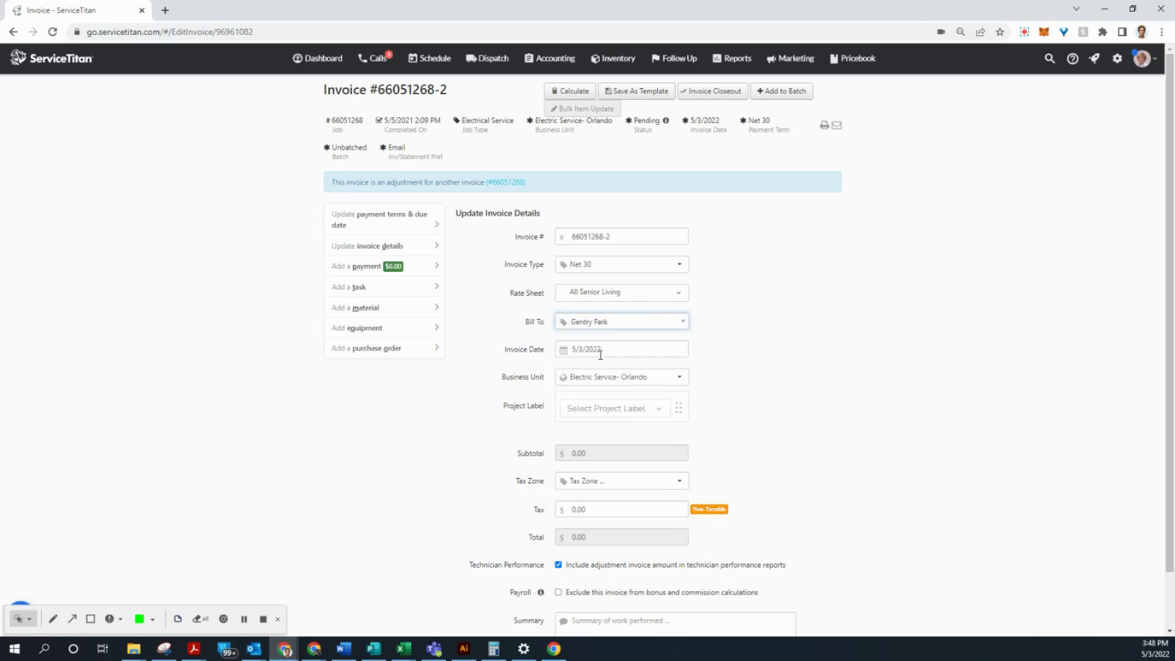
{"action": "scroll", "coordinate": [752, 356], "scroll_direction": "down", "scroll_amount": 1}
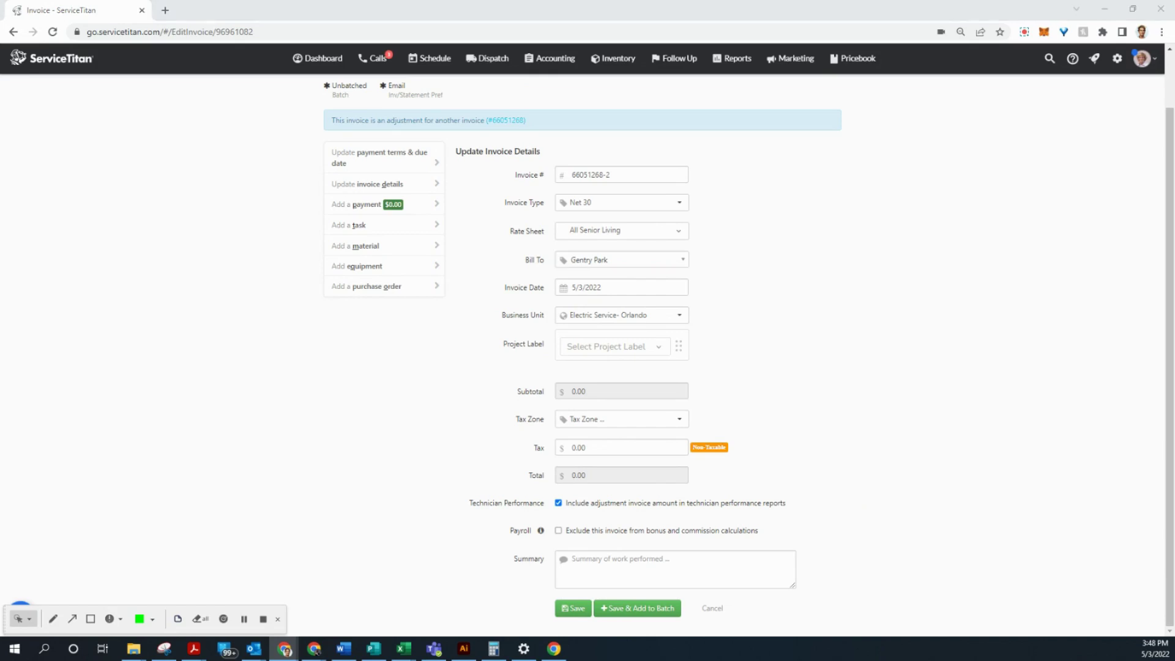
{"action": "left_click", "coordinate": [630, 558]}
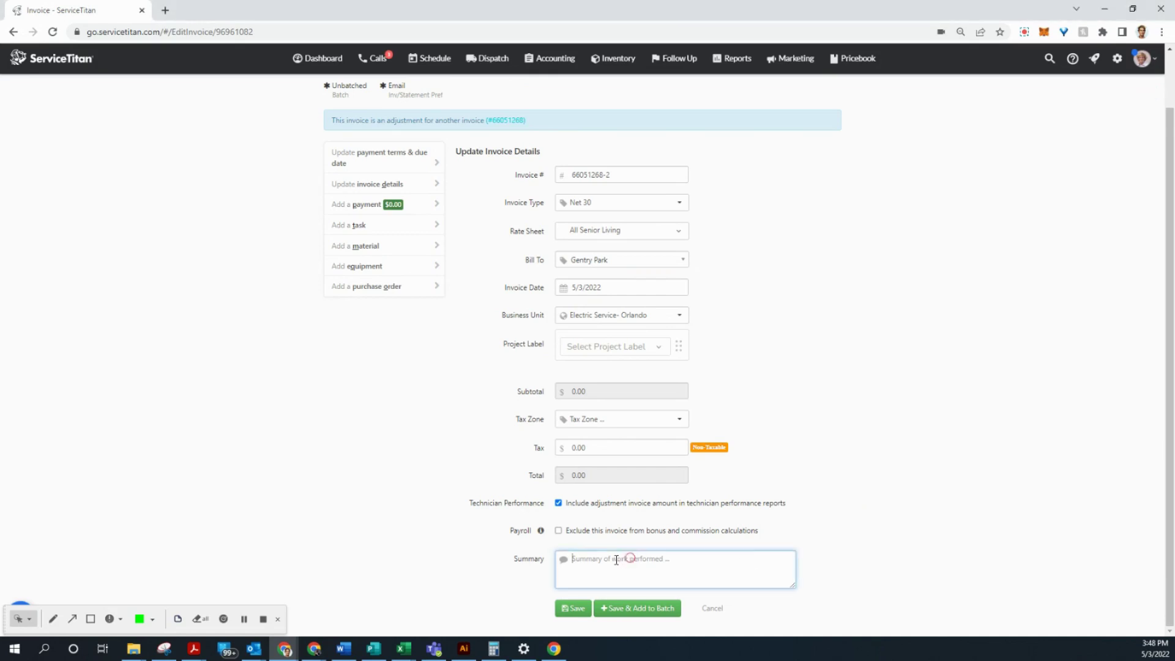
{"action": "key", "text": "ctrl+v"}
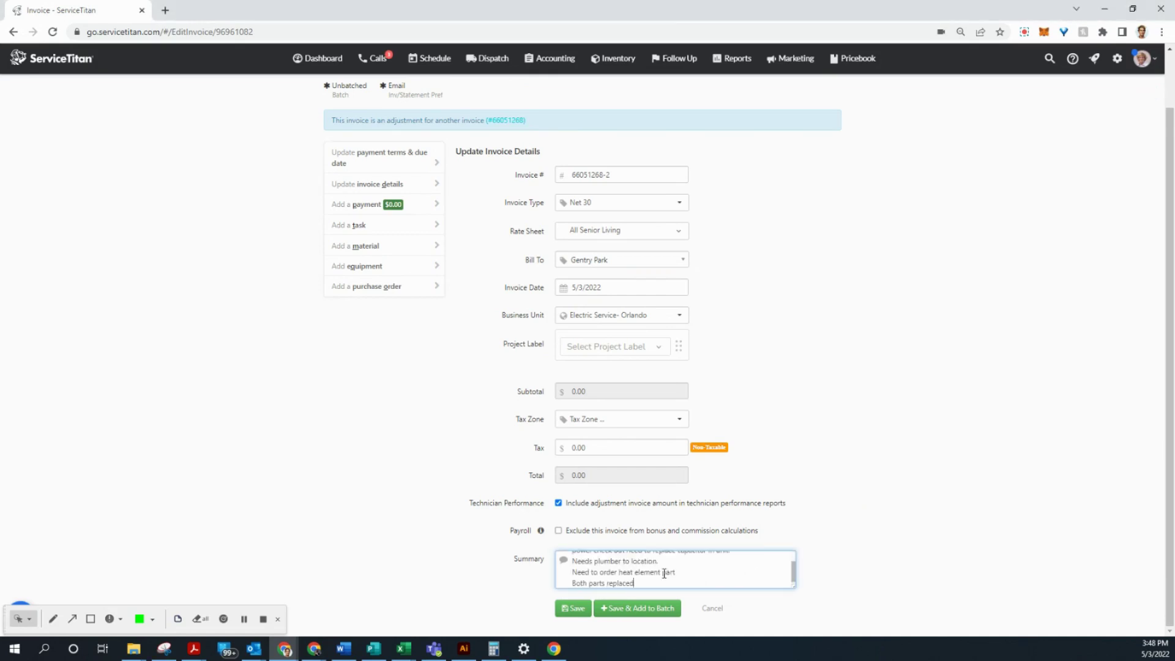
{"action": "left_click", "coordinate": [570, 612]}
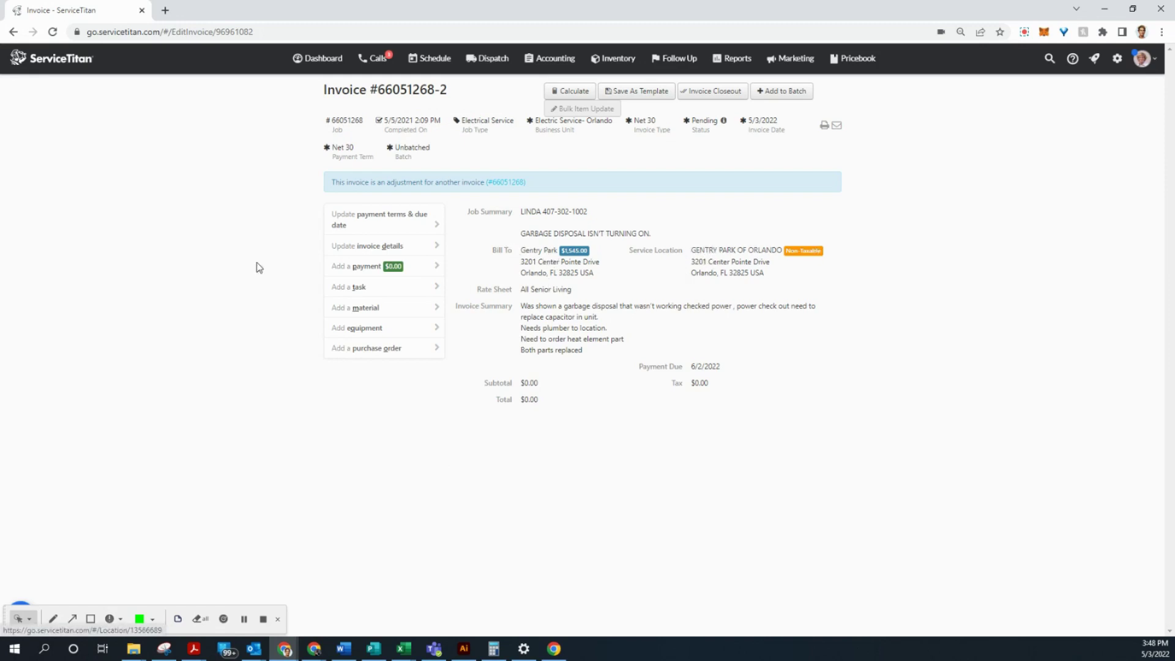
Add the TRIP-1 trip charge task to invoice 66051268-2.
{"action": "left_click", "coordinate": [378, 293]}
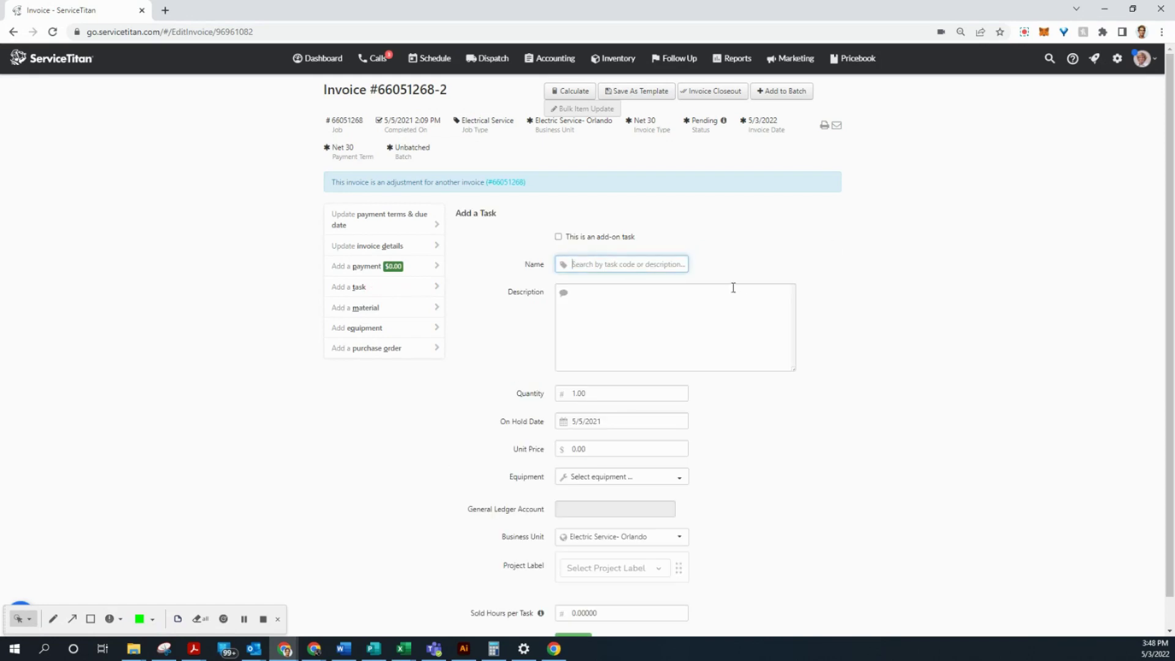
{"action": "type", "text": "trip-1"}
{"action": "left_click", "coordinate": [599, 281]}
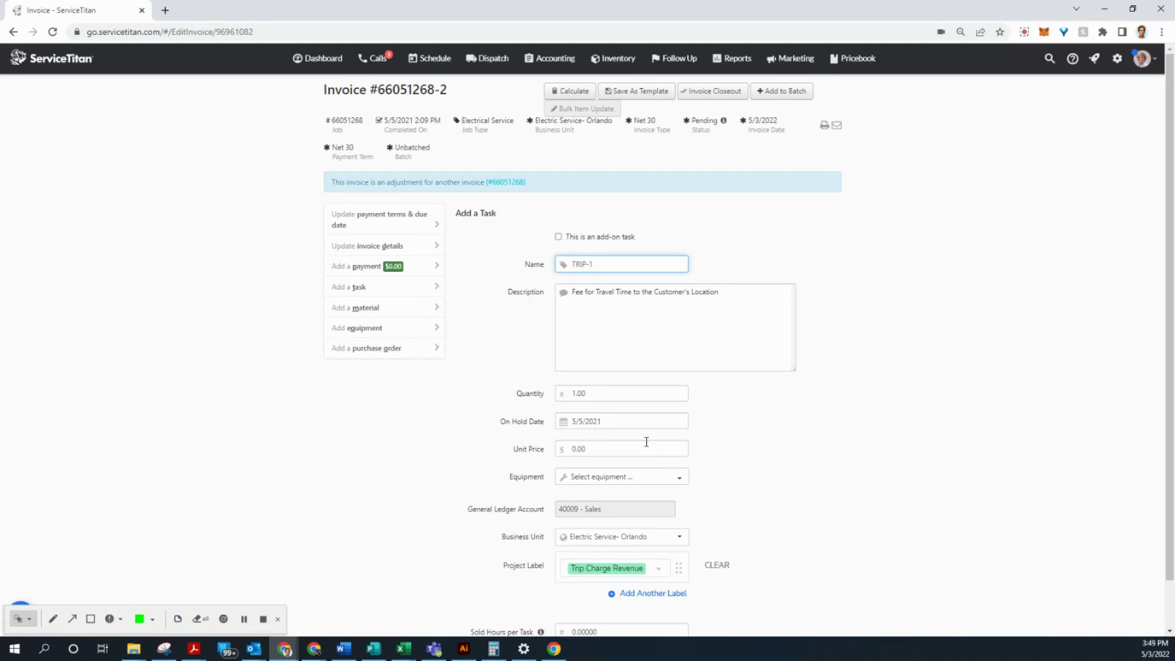
{"action": "scroll", "coordinate": [622, 456], "scroll_direction": "down", "scroll_amount": 1}
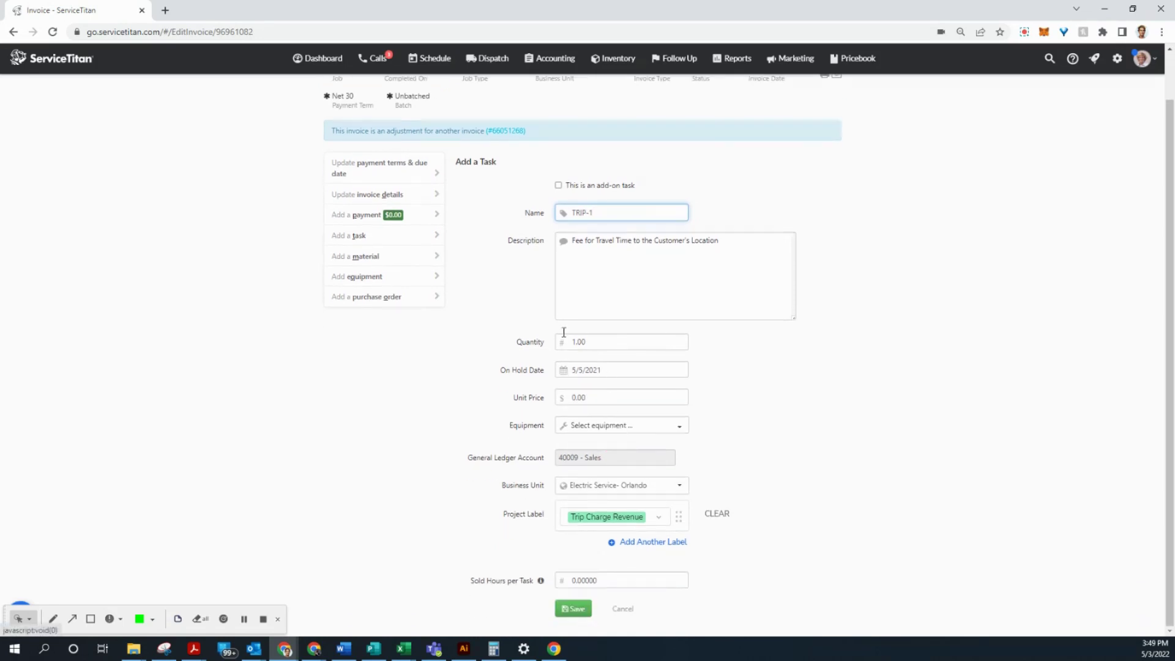
{"action": "scroll", "coordinate": [676, 385], "scroll_direction": "up", "scroll_amount": 1}
{"action": "scroll", "coordinate": [629, 464], "scroll_direction": "down", "scroll_amount": 1}
{"action": "left_click", "coordinate": [578, 610]}
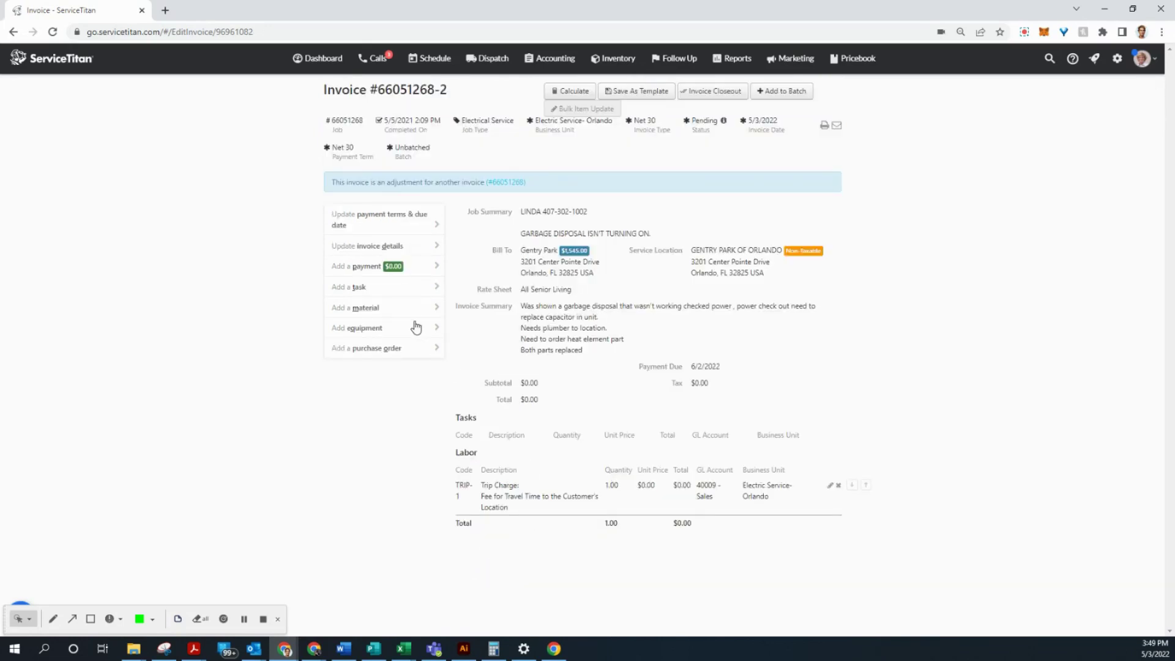
Recalculate prices so trip is $40.00 and labor $399.80, subtotal $439.80.
{"action": "left_click", "coordinate": [399, 289]}
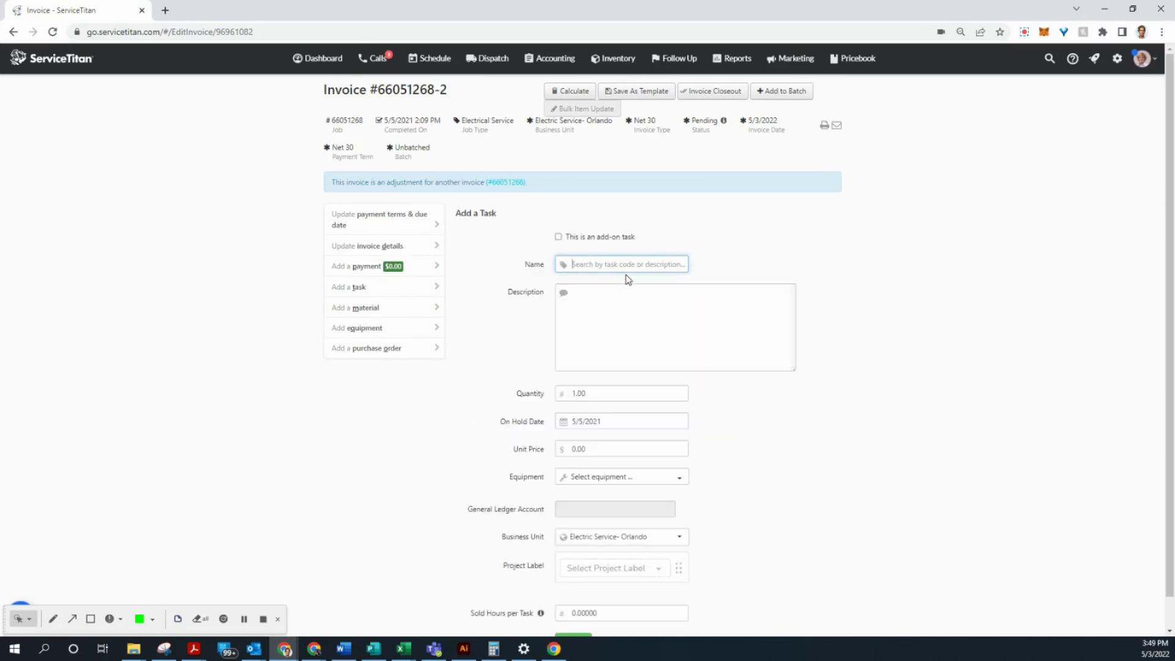
{"action": "scroll", "coordinate": [630, 477], "scroll_direction": "down", "scroll_amount": 1}
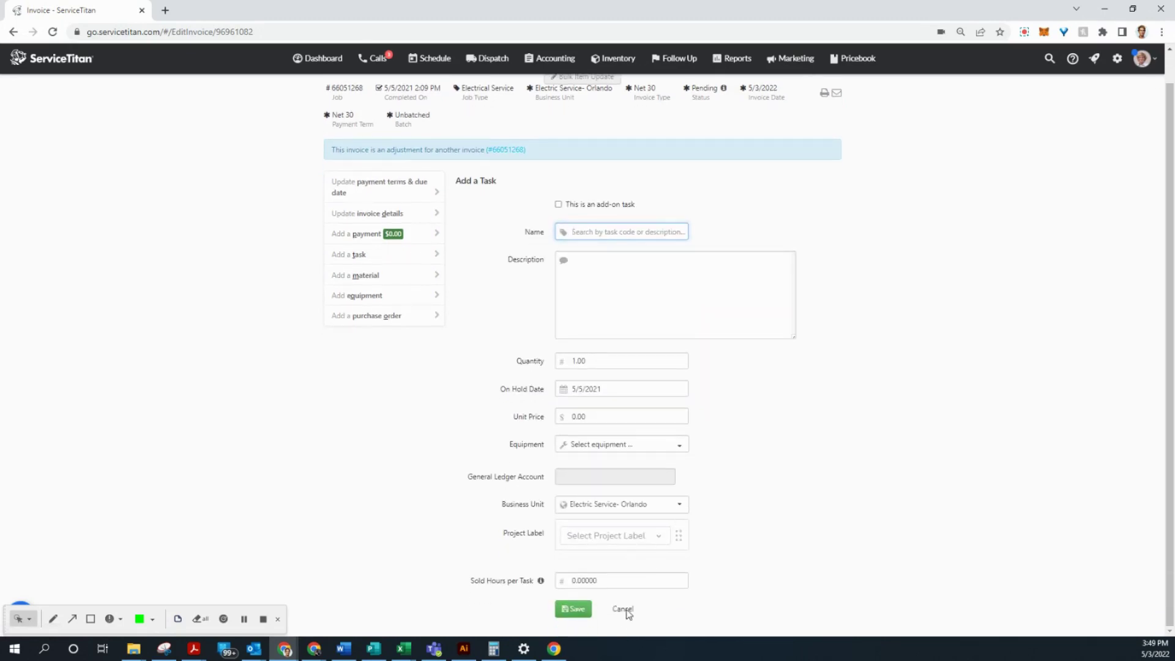
{"action": "left_click", "coordinate": [619, 610]}
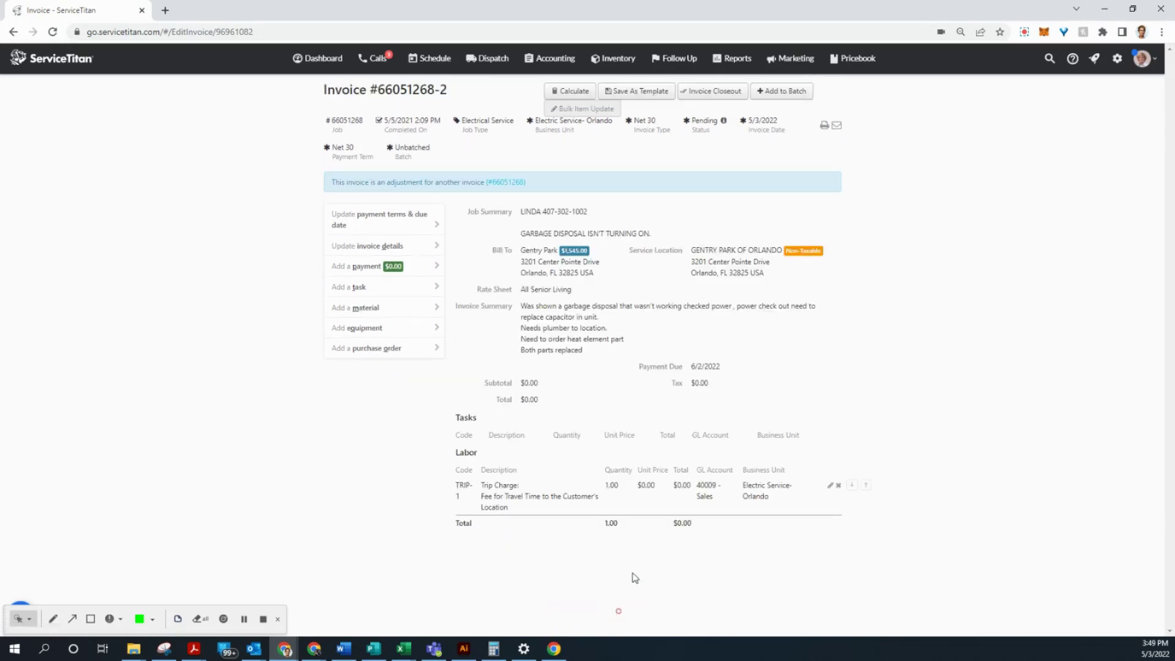
{"action": "left_click", "coordinate": [560, 91]}
{"action": "left_click", "coordinate": [666, 181]}
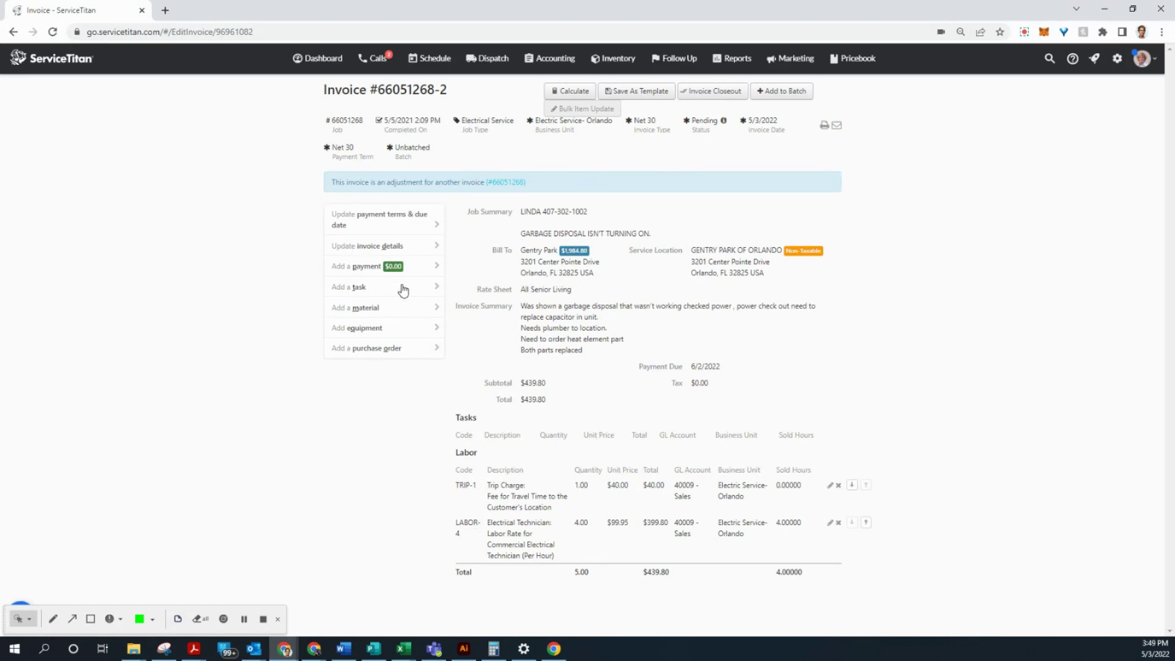
Add a Misc Material item with the description MOTOR START CAPACITOR.
{"action": "left_click", "coordinate": [391, 306]}
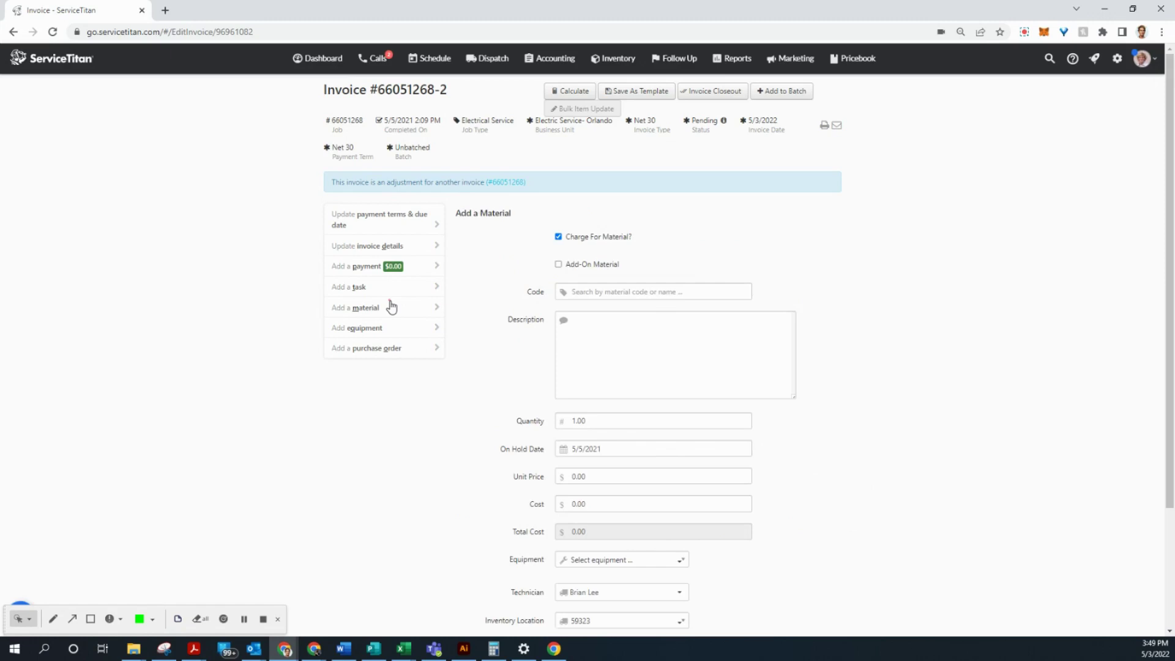
{"action": "left_click", "coordinate": [589, 288]}
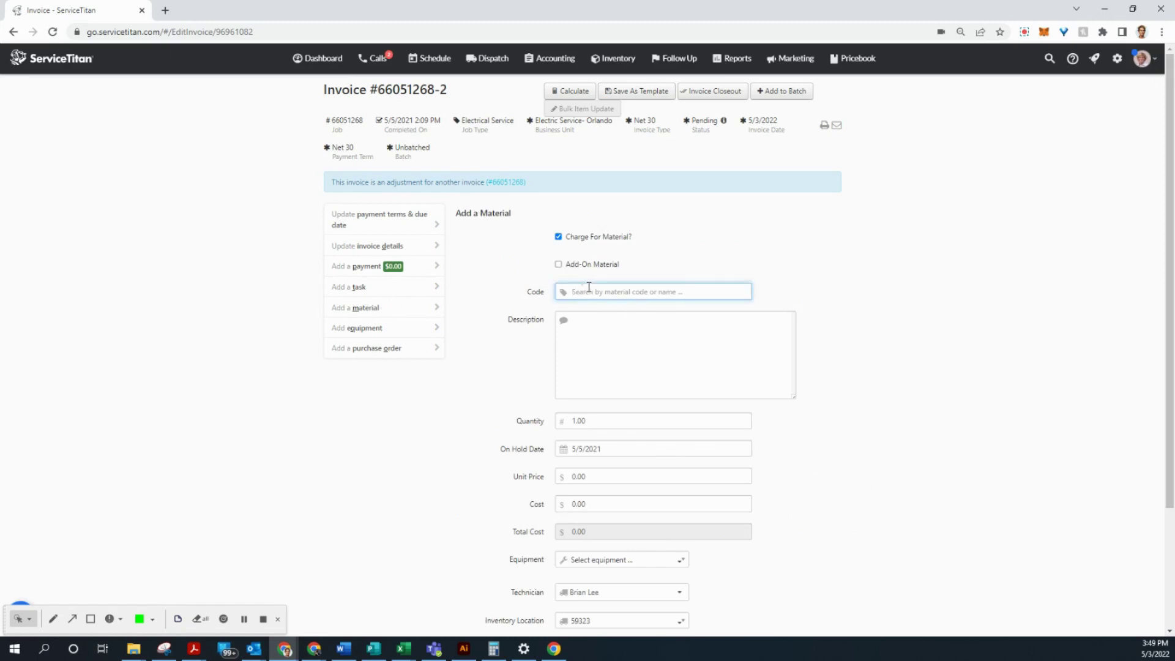
{"action": "type", "text": "misc mat"}
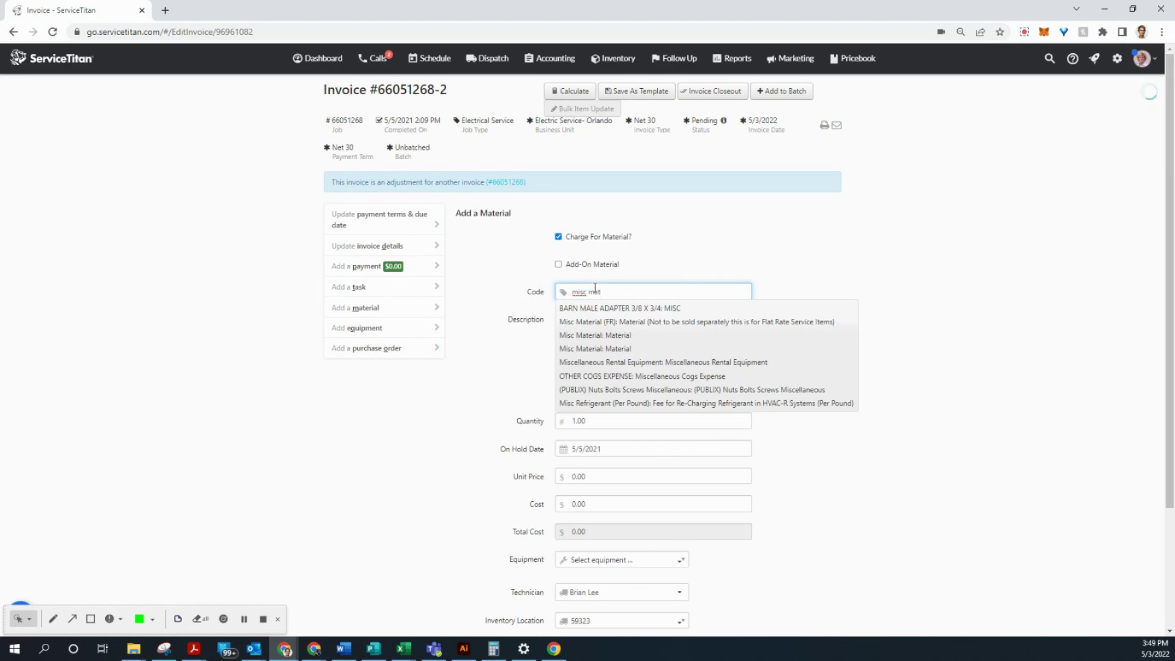
{"action": "left_click", "coordinate": [621, 323]}
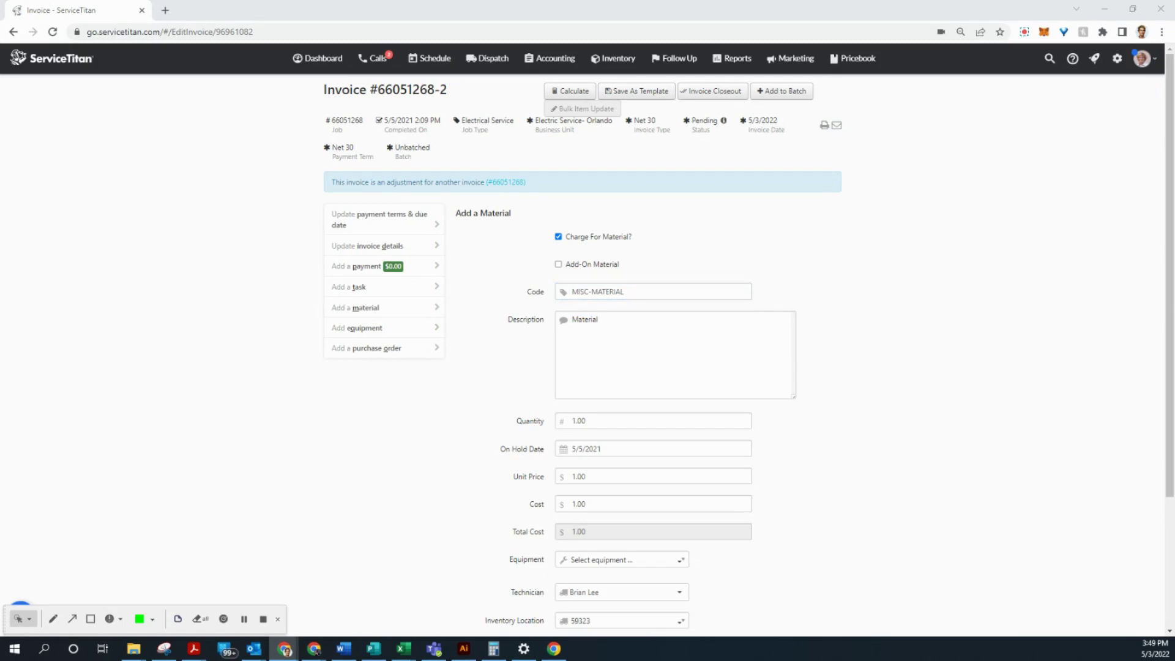
{"action": "left_click", "coordinate": [632, 328]}
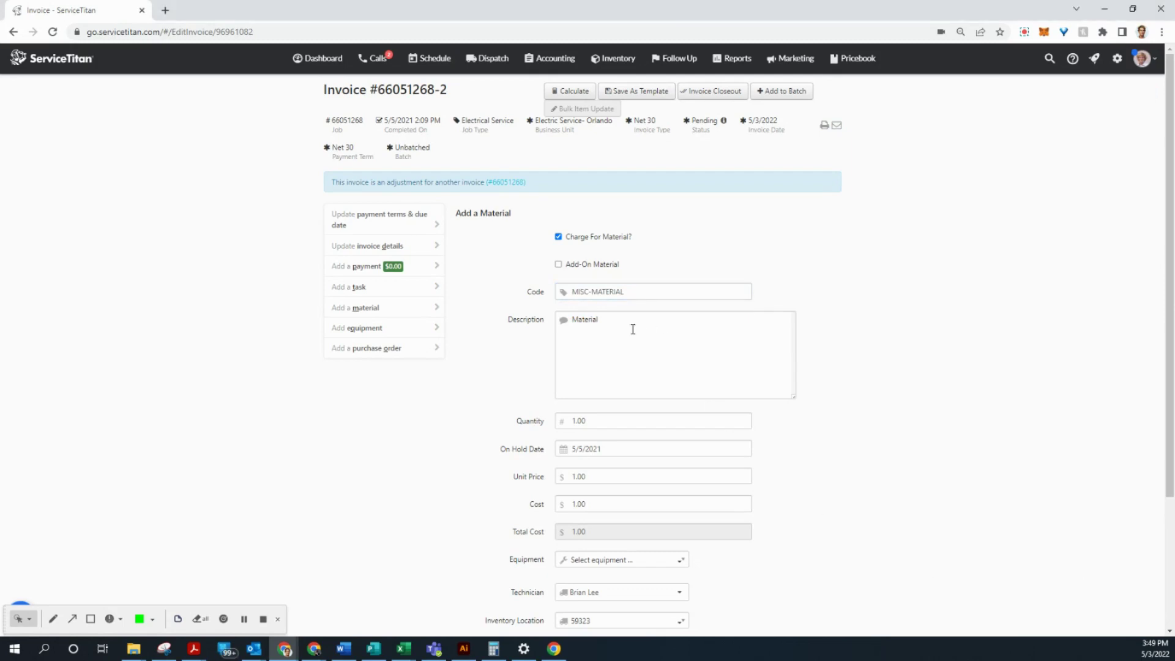
{"action": "left_click_drag", "start_coordinate": [637, 330], "coordinate": [540, 321]}
{"action": "type", "text": "MOTOR START CAPACITOR"}
Set unit price 47.29 and cost 0, then save the capacitor line.
{"action": "scroll", "coordinate": [742, 433], "scroll_direction": "down", "scroll_amount": 3}
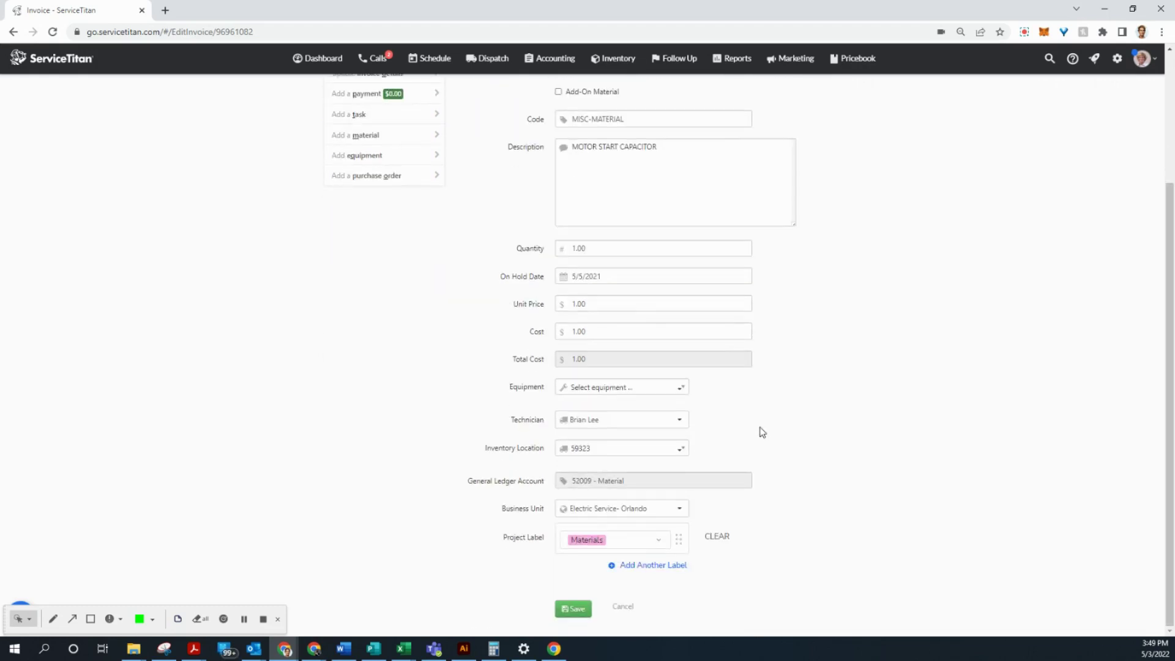
{"action": "left_click", "coordinate": [598, 303]}
{"action": "left_click_drag", "start_coordinate": [597, 303], "coordinate": [502, 294]}
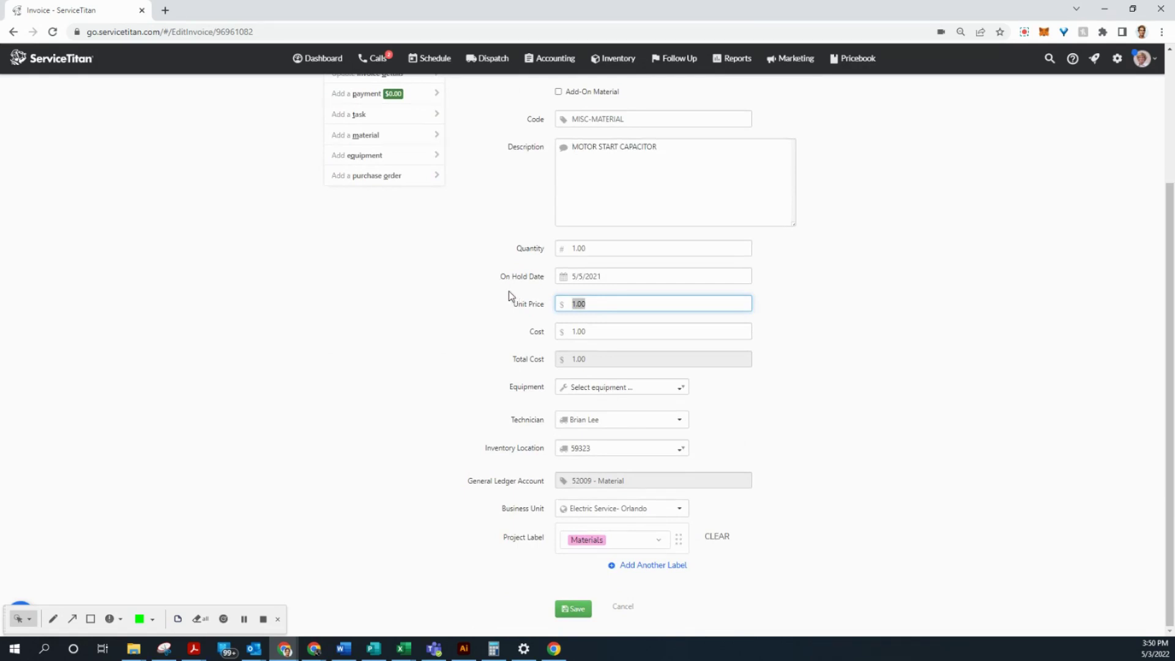
{"action": "type", "text": "47.29"}
{"action": "left_click", "coordinate": [585, 325]}
{"action": "left_click_drag", "start_coordinate": [585, 325], "coordinate": [528, 321]}
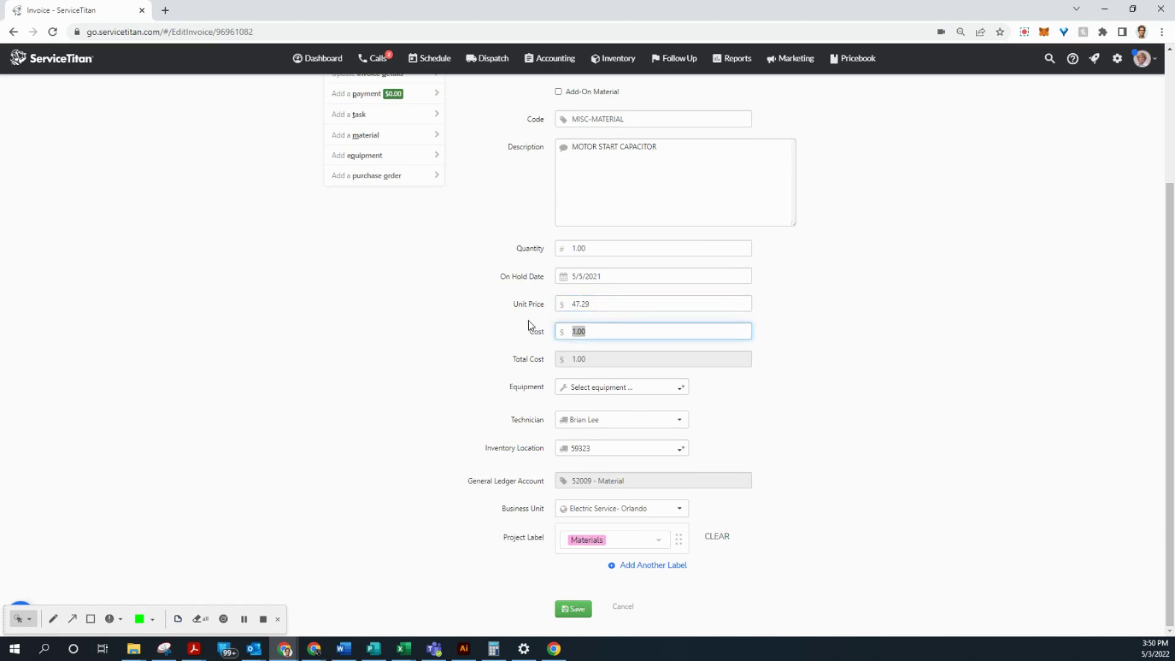
{"action": "type", "text": "0"}
{"action": "left_click", "coordinate": [848, 348]}
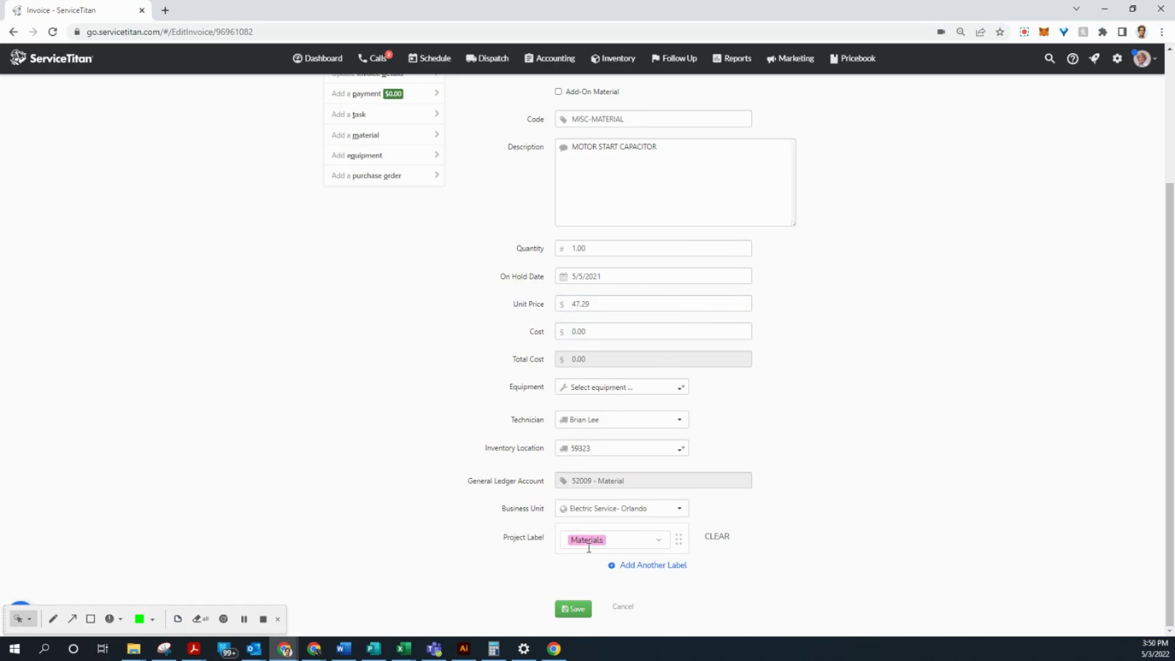
{"action": "left_click", "coordinate": [575, 612]}
{"action": "left_click", "coordinate": [577, 610]}
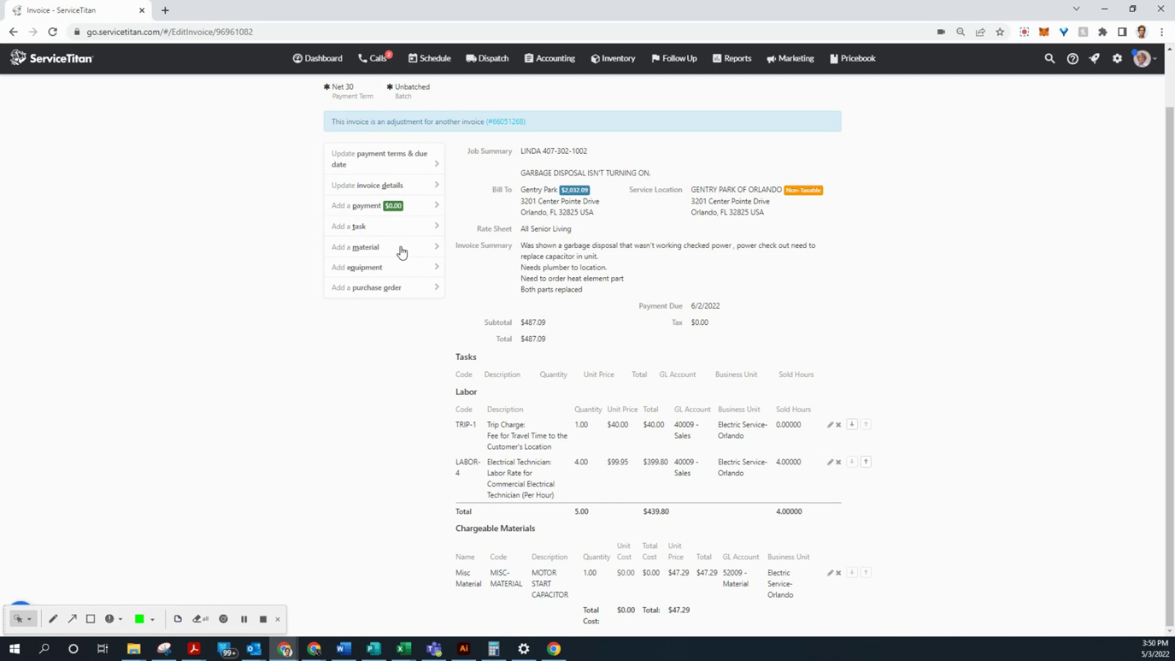
Start a new material line using the MISC-MATERIAL item.
{"action": "left_click", "coordinate": [369, 247]}
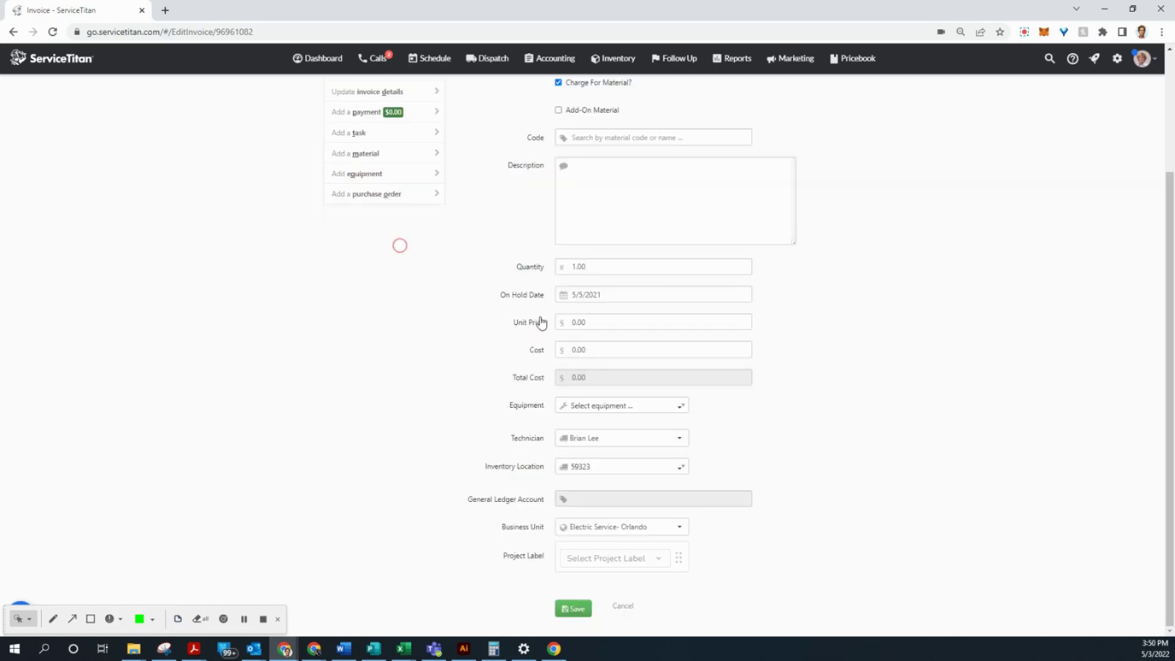
{"action": "left_click", "coordinate": [631, 136]}
{"action": "type", "text": "m"}
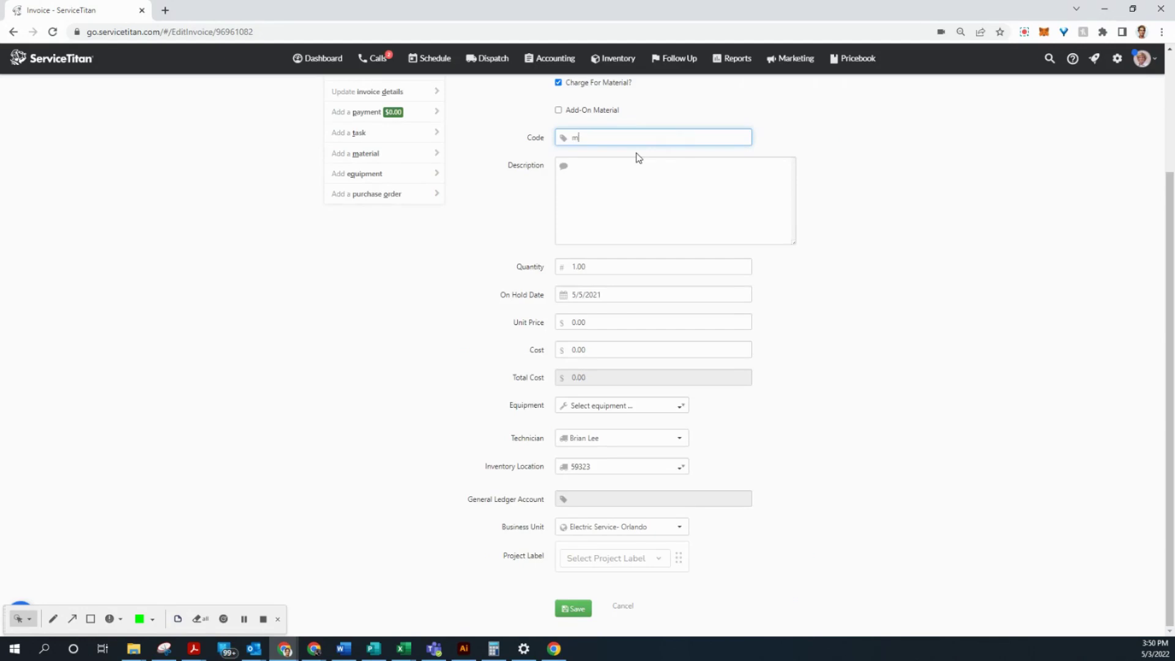
{"action": "type", "text": "isc material"}
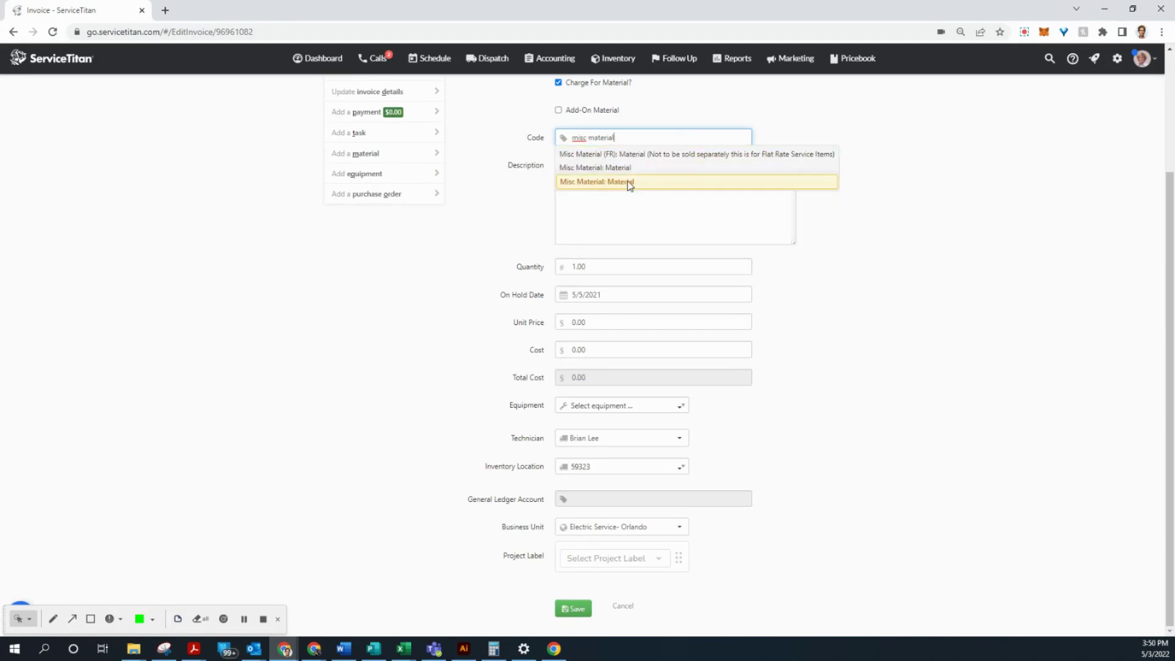
{"action": "left_click", "coordinate": [626, 180]}
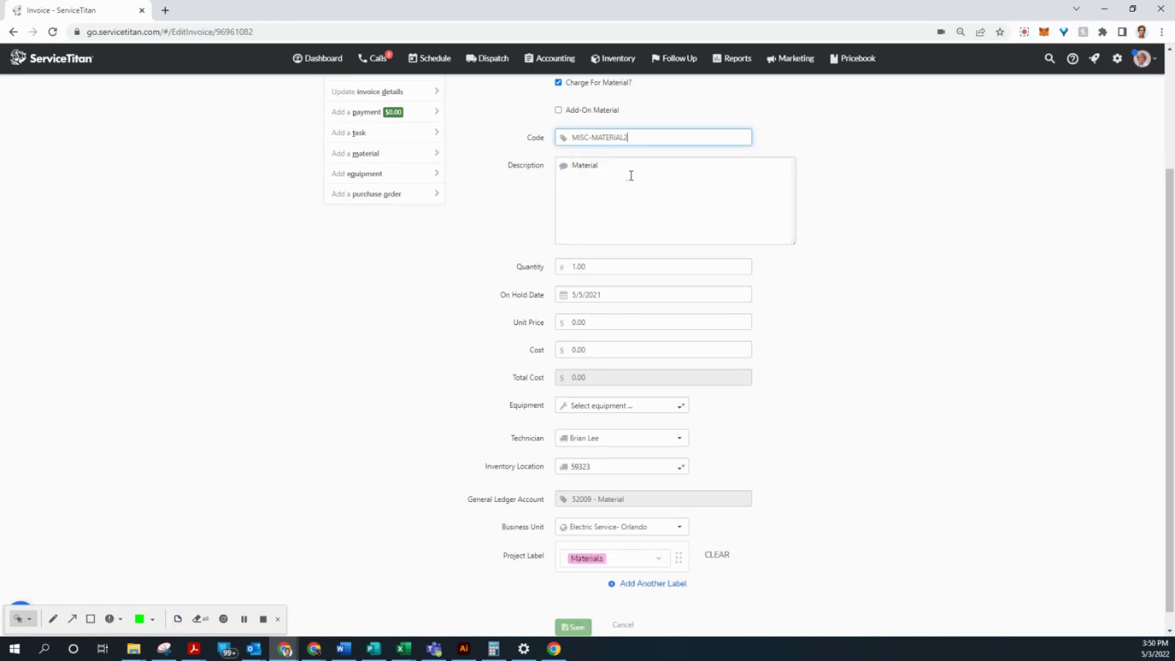
{"action": "left_click", "coordinate": [640, 137]}
{"action": "left_click", "coordinate": [631, 156]}
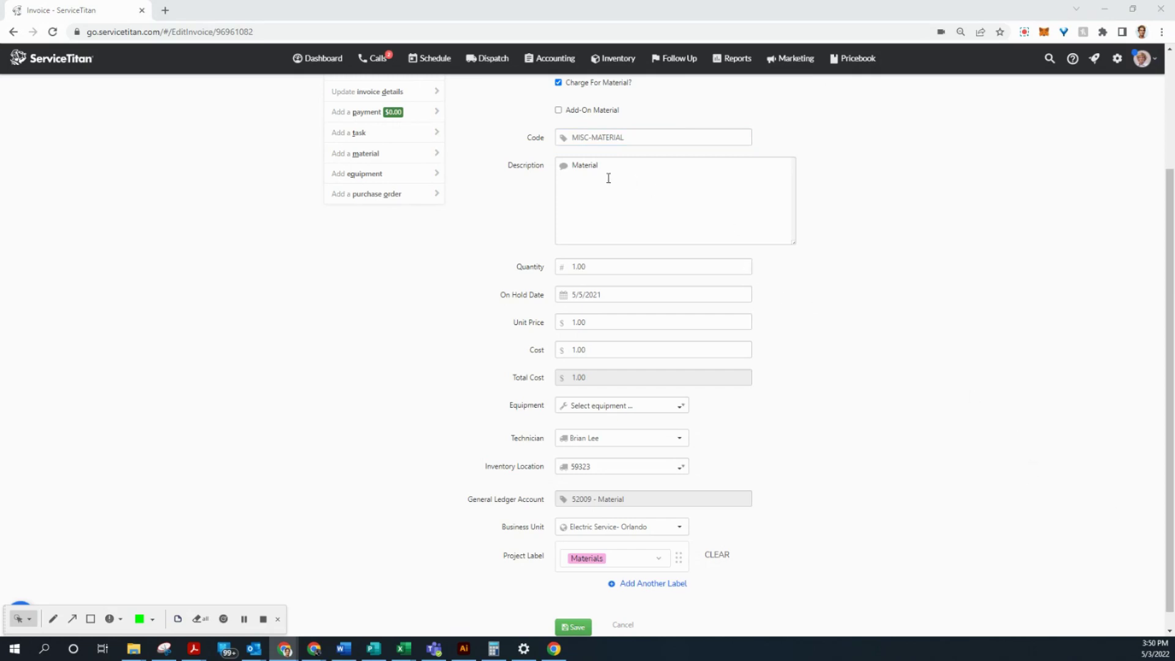
Replace the default description with a clean 'infinite switch'.
{"action": "left_click_drag", "start_coordinate": [638, 184], "coordinate": [496, 160]}
{"action": "type", "text": "MATERIAL  Infinite switch"}
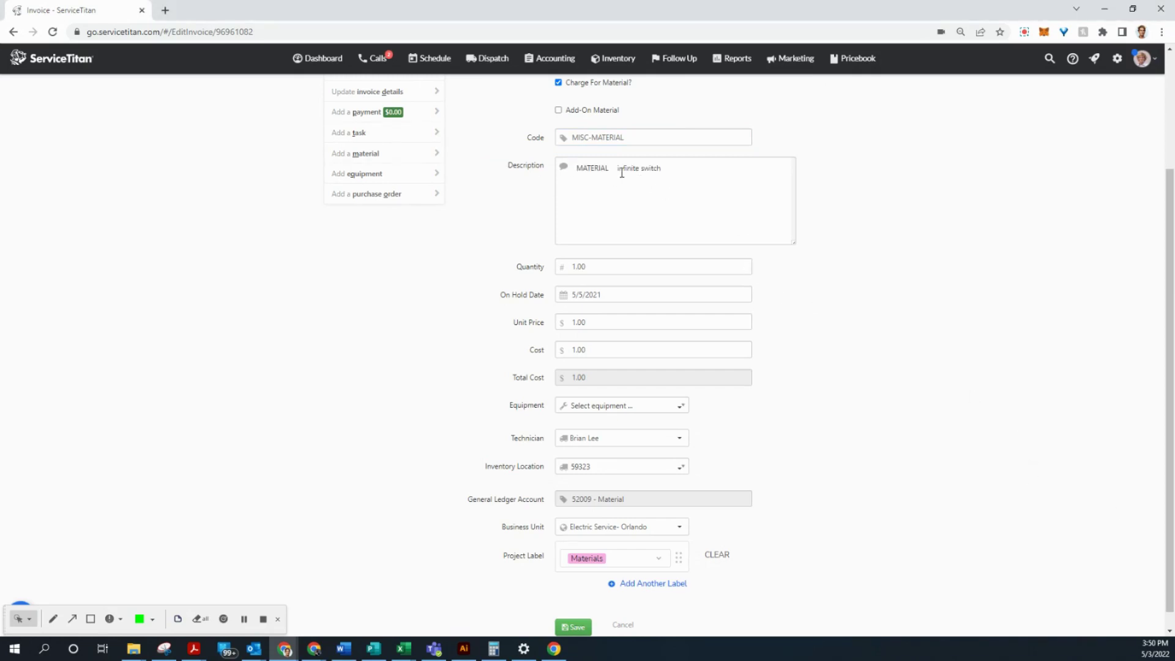
{"action": "left_click_drag", "start_coordinate": [610, 167], "coordinate": [460, 163]}
{"action": "key", "text": "BackSpace"}
{"action": "left_click_drag", "start_coordinate": [608, 168], "coordinate": [564, 164]}
{"action": "left_click", "coordinate": [563, 165]}
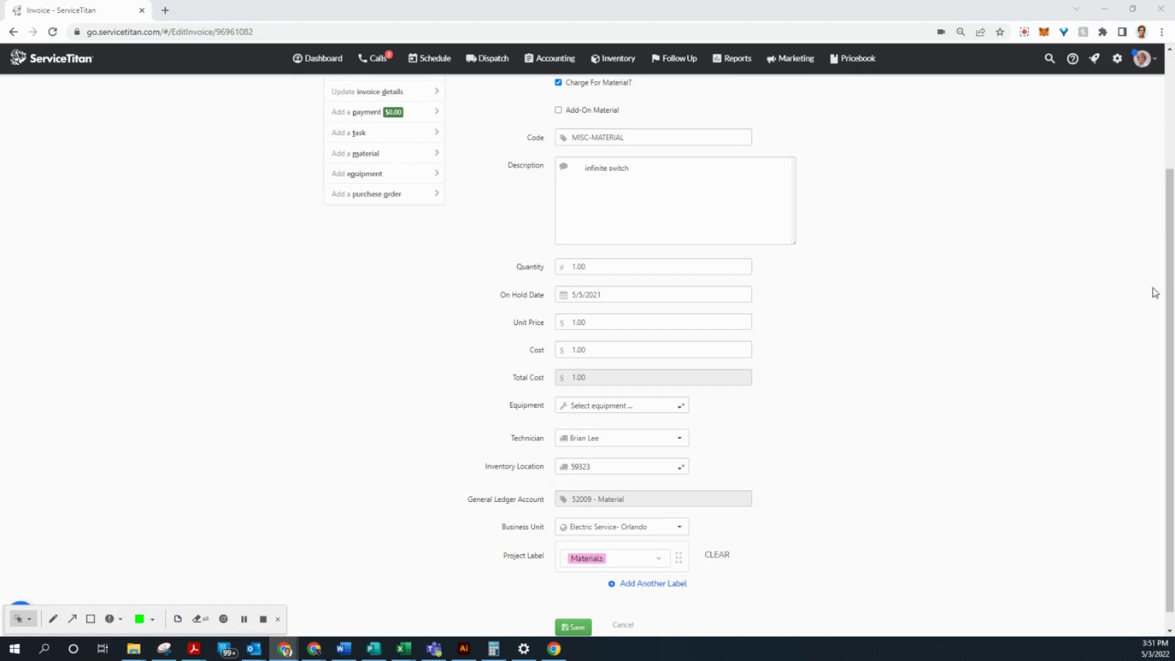
{"action": "left_click_drag", "start_coordinate": [677, 171], "coordinate": [494, 158]}
{"action": "key", "text": "ctrl+c"}
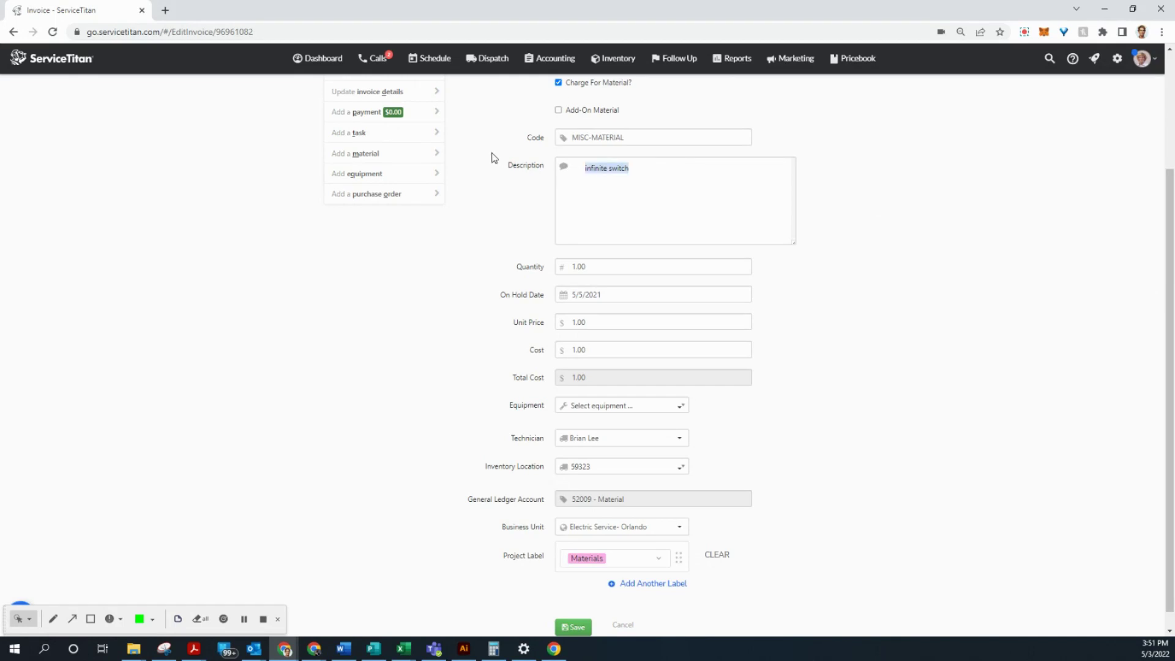
{"action": "key", "text": "BackSpace"}
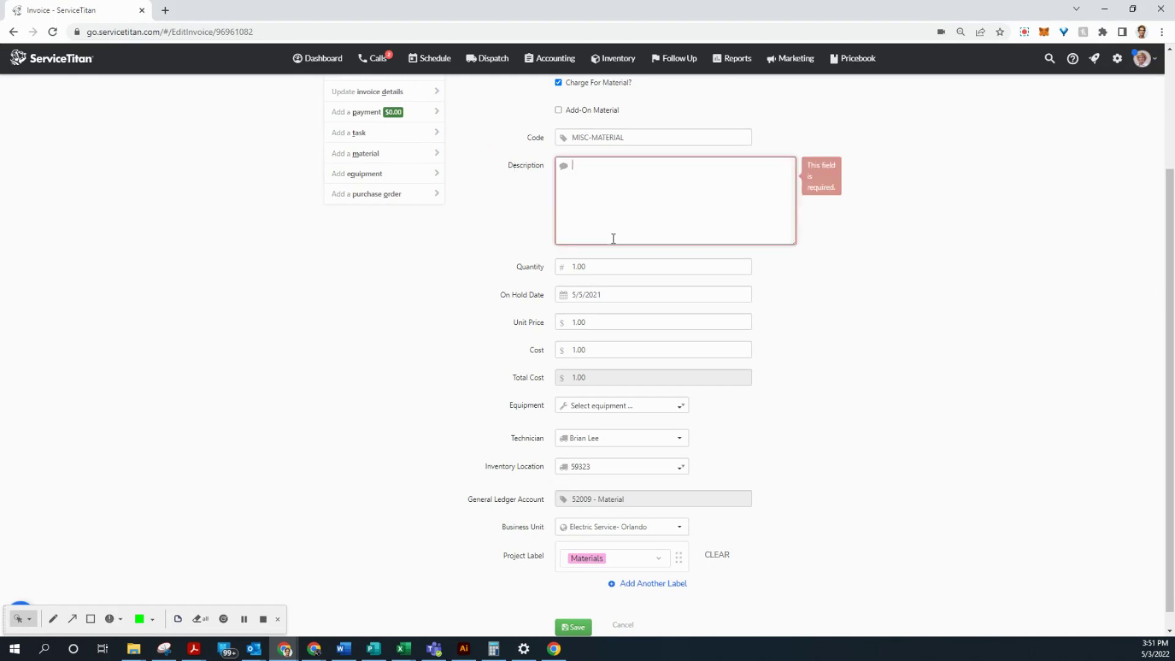
{"action": "key", "text": "ctrl+v"}
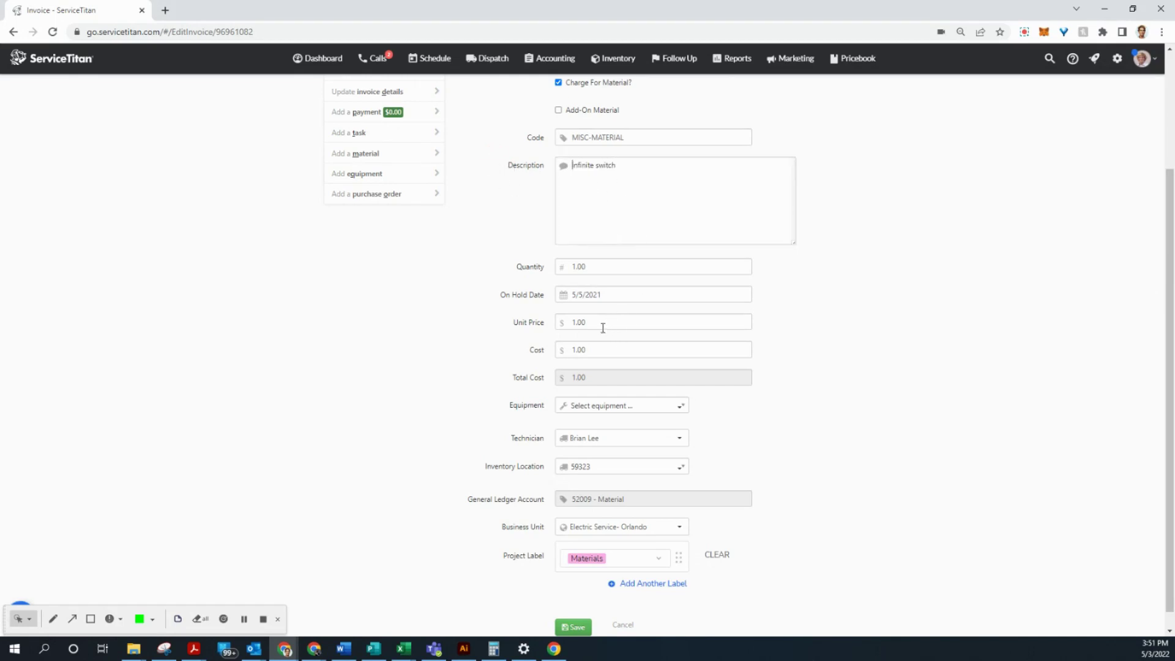
Set cost 0 and unit price 132.24, then save the infinite switch line.
{"action": "left_click", "coordinate": [562, 341]}
{"action": "type", "text": "0"}
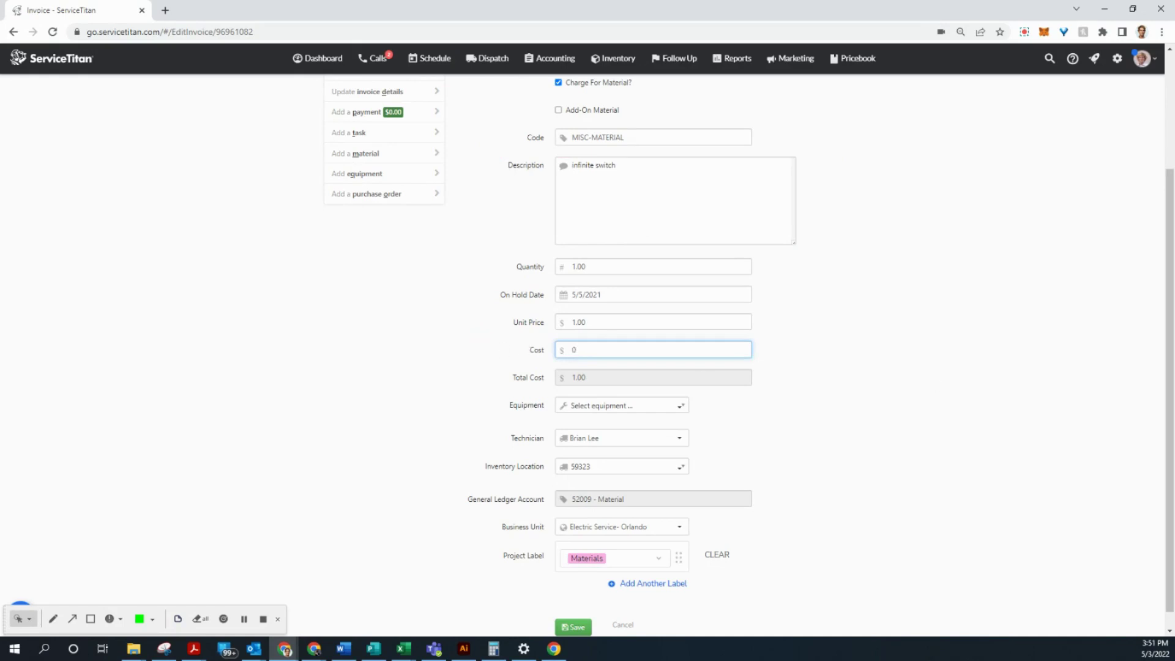
{"action": "left_click_drag", "start_coordinate": [602, 321], "coordinate": [527, 323]}
{"action": "type", "text": "1"}
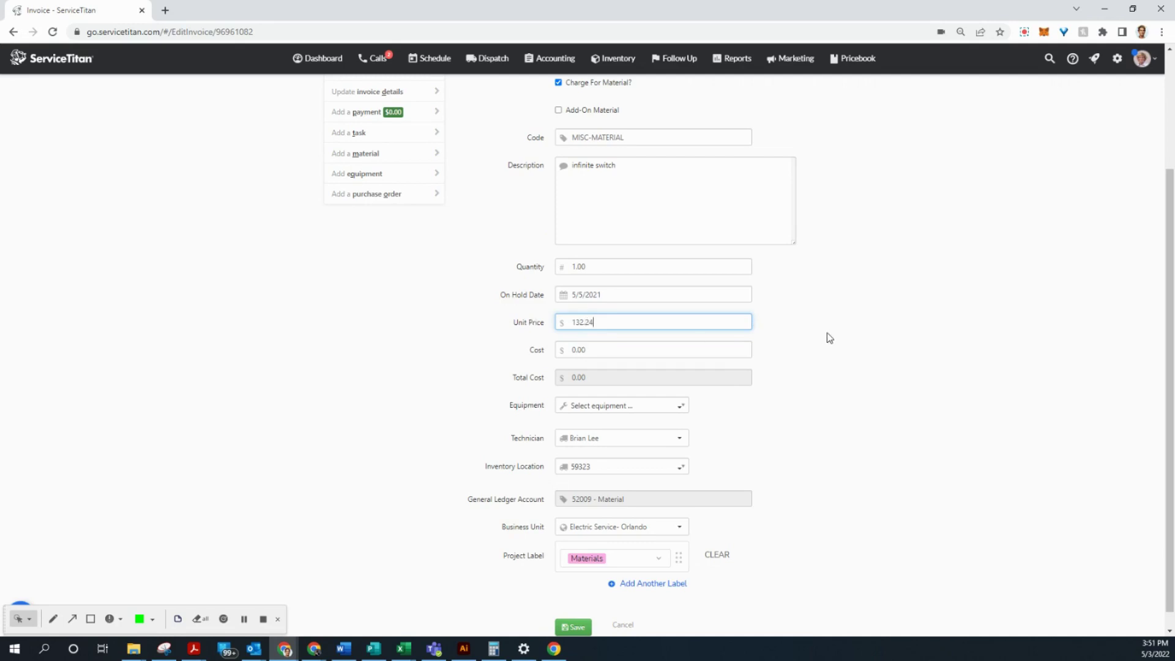
{"action": "scroll", "coordinate": [818, 384], "scroll_direction": "down", "scroll_amount": 1}
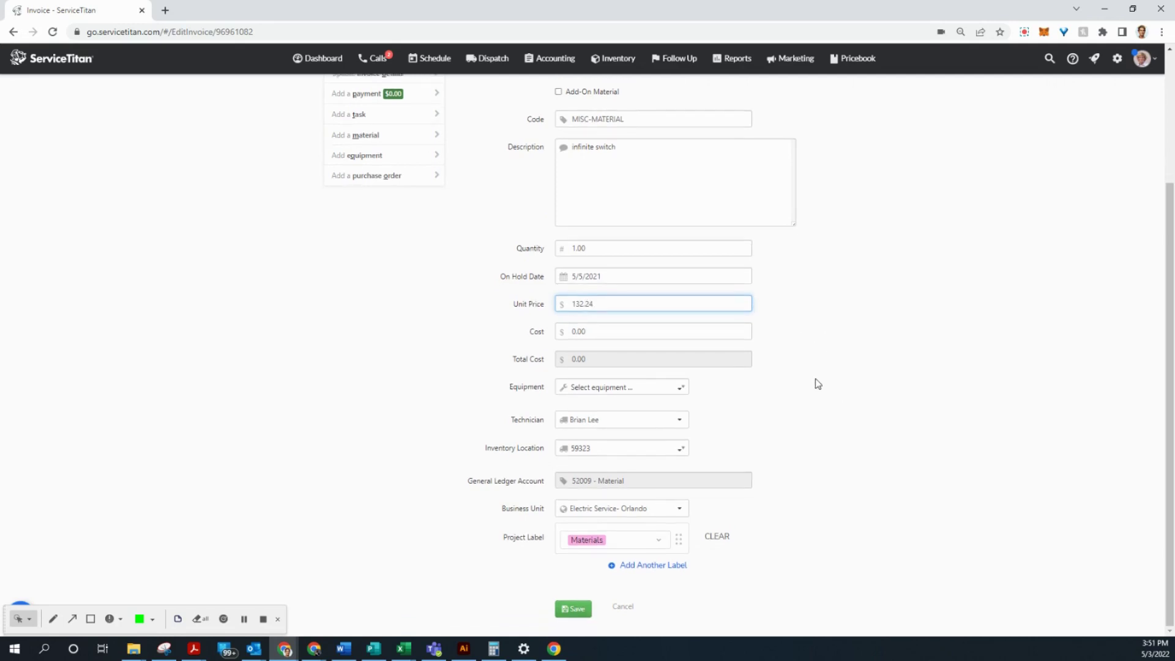
{"action": "left_click", "coordinate": [577, 608]}
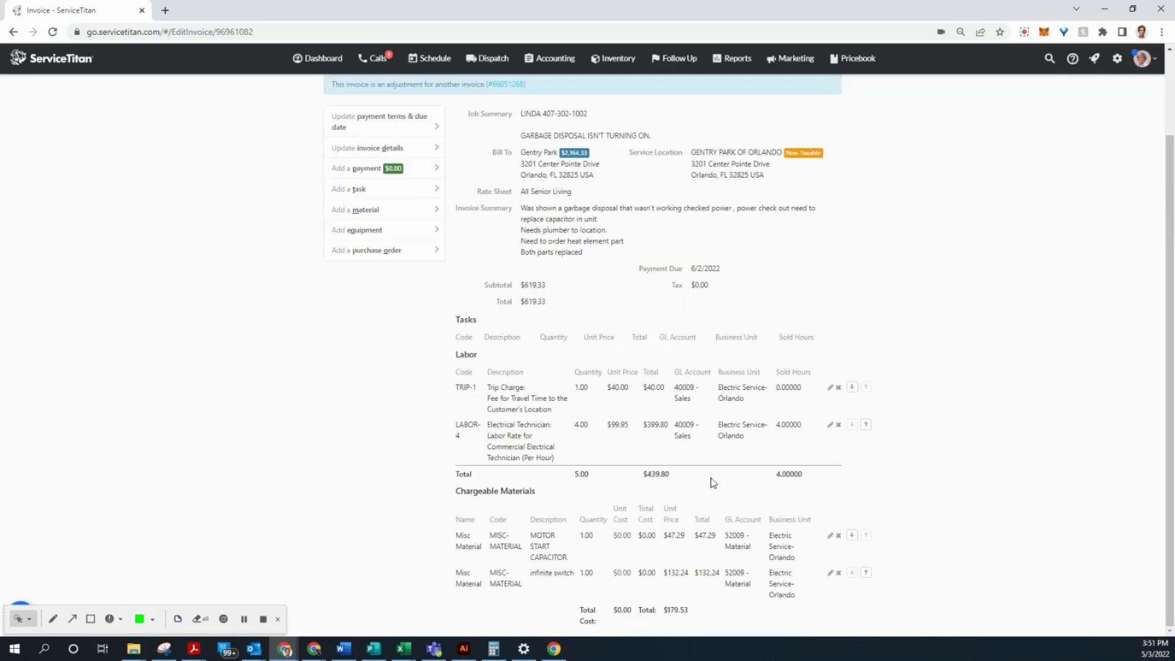
{"action": "left_click_drag", "start_coordinate": [644, 474], "coordinate": [678, 481]}
{"action": "scroll", "coordinate": [603, 256], "scroll_direction": "up", "scroll_amount": 2}
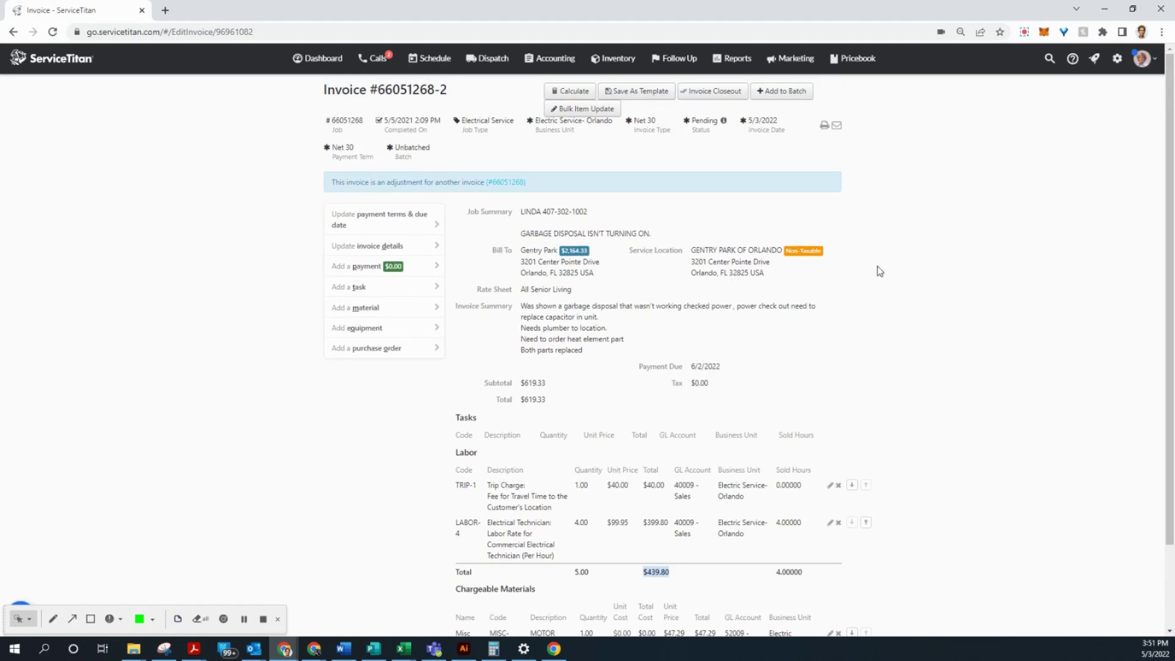